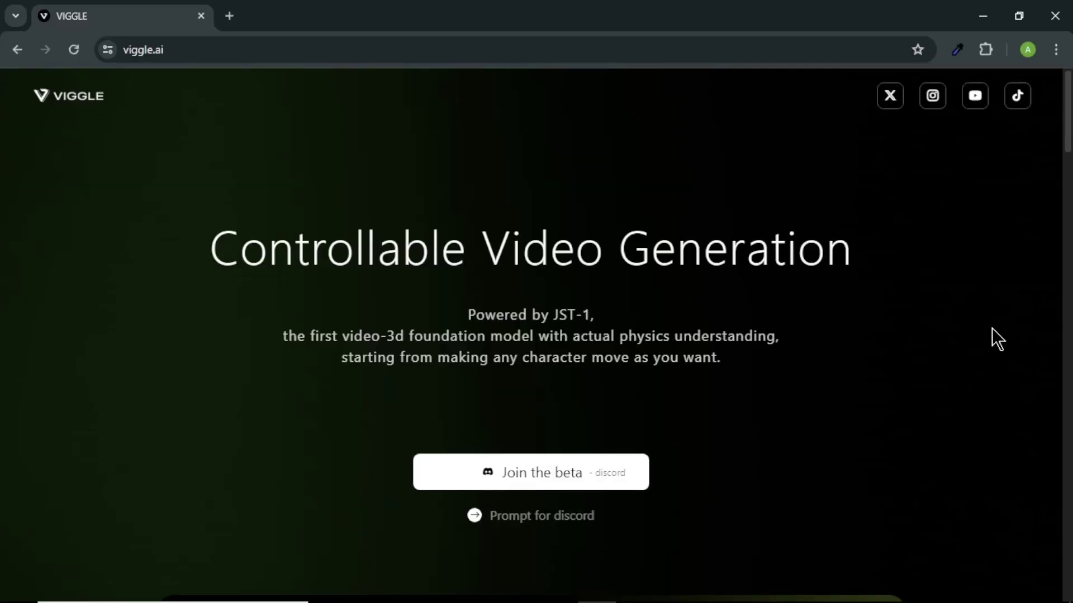
scroll(992, 329, down, 4)
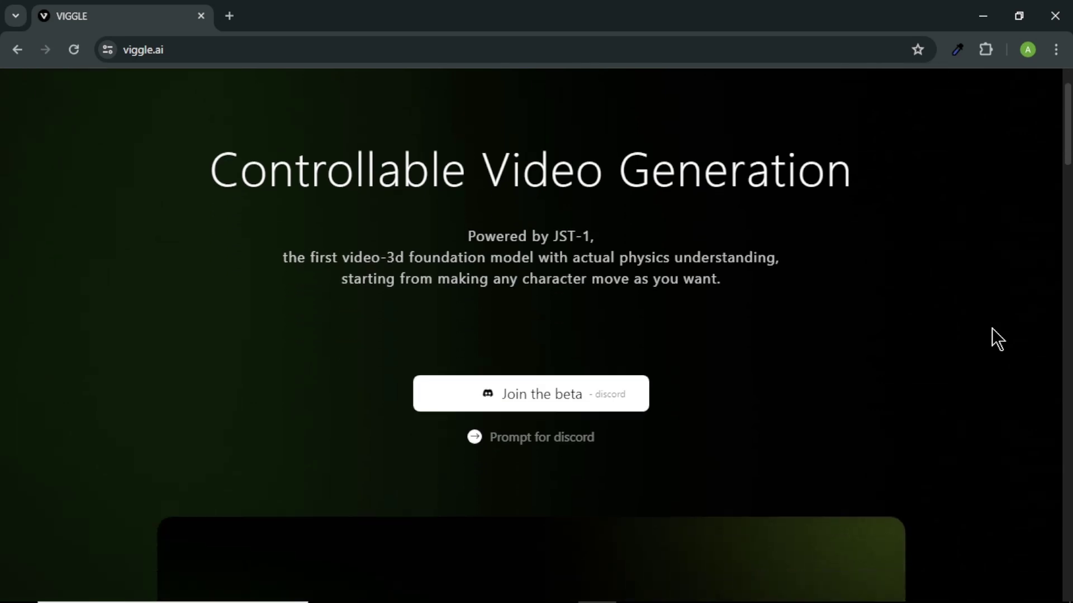
scroll(992, 329, down, 1)
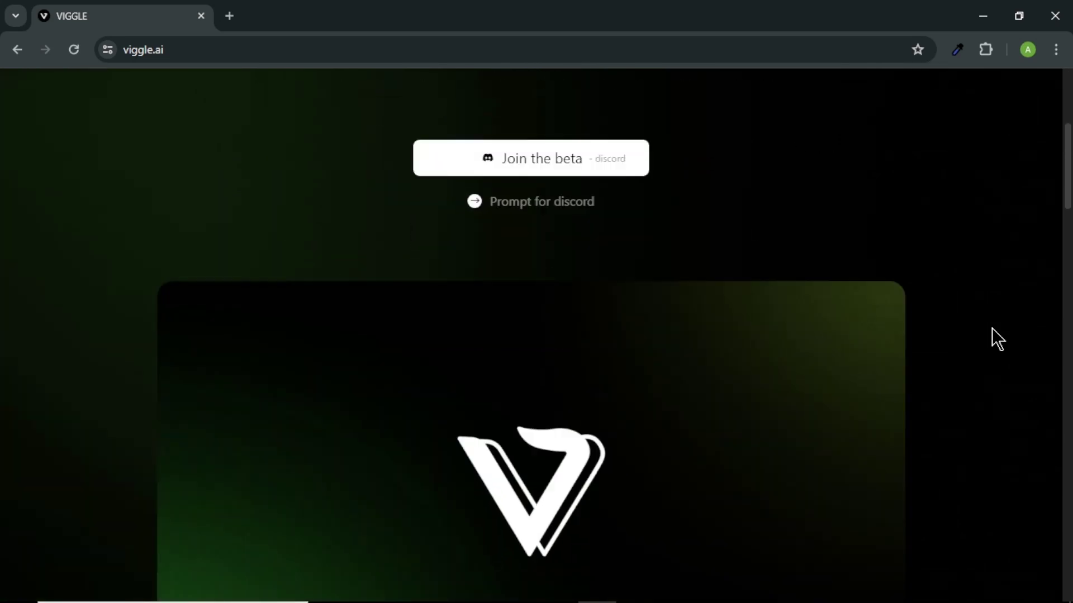
scroll(993, 329, down, 1)
scroll(997, 339, down, 1)
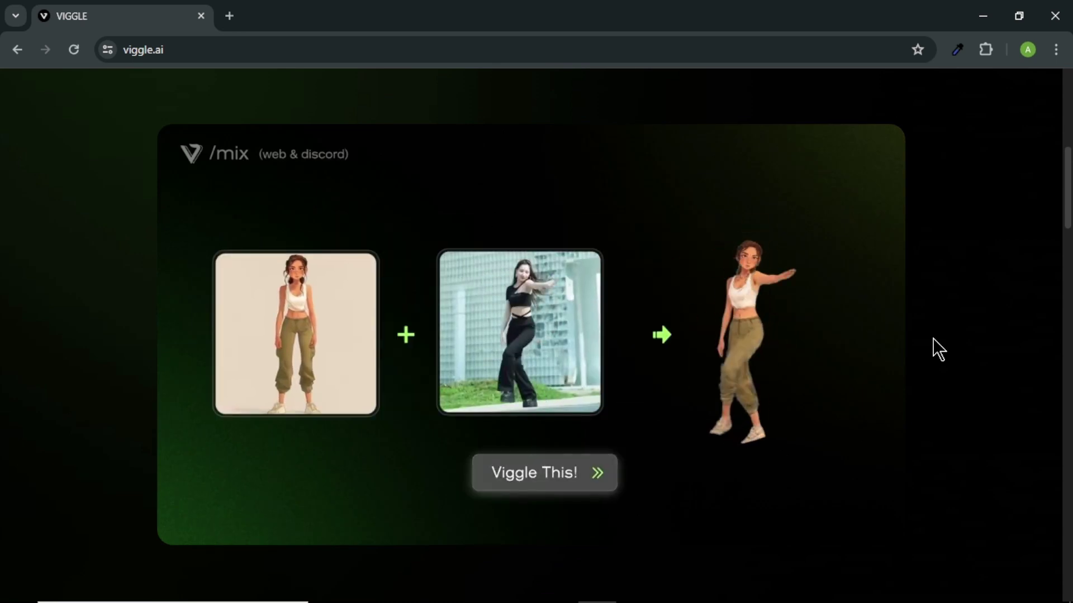
scroll(932, 338, up, 5)
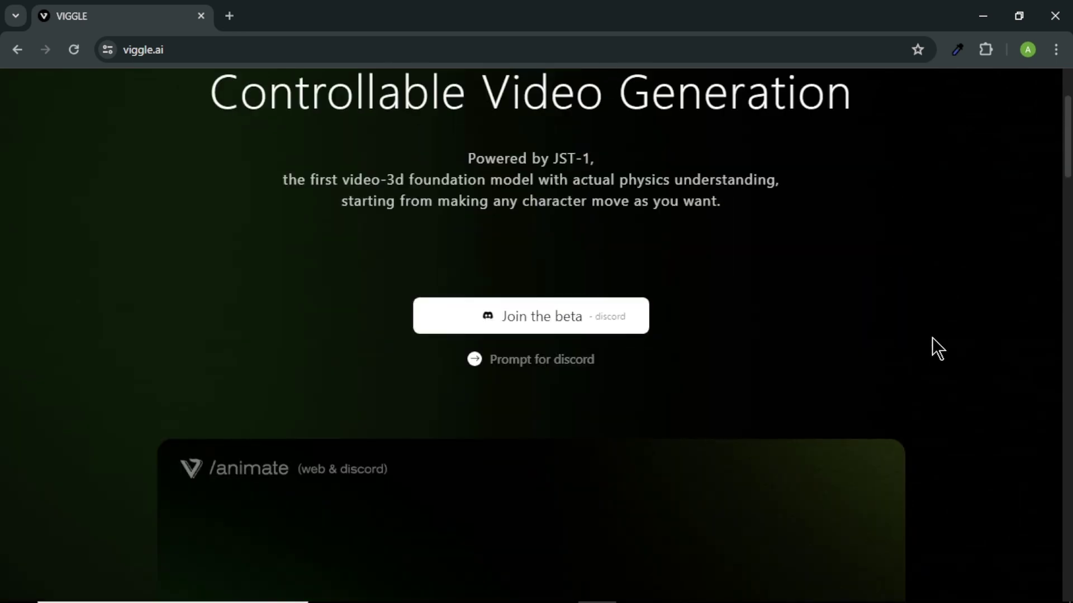
scroll(932, 338, up, 2)
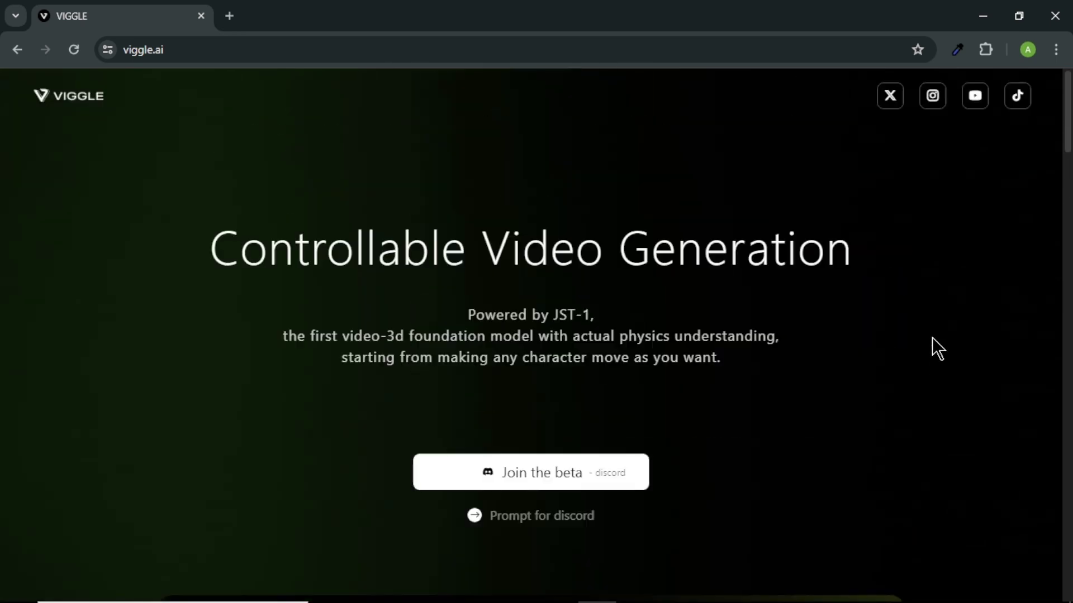
Step: Join the Viggle Discord server and scroll the sidebar to the animate-1 to animate-10 channels
click(596, 484)
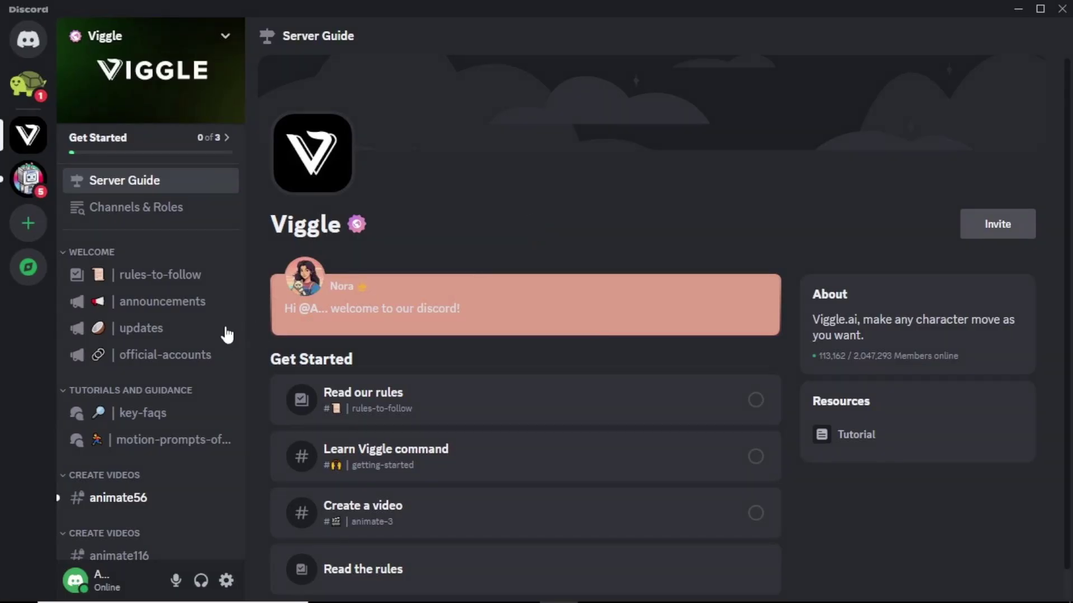
scroll(226, 335, down, 8)
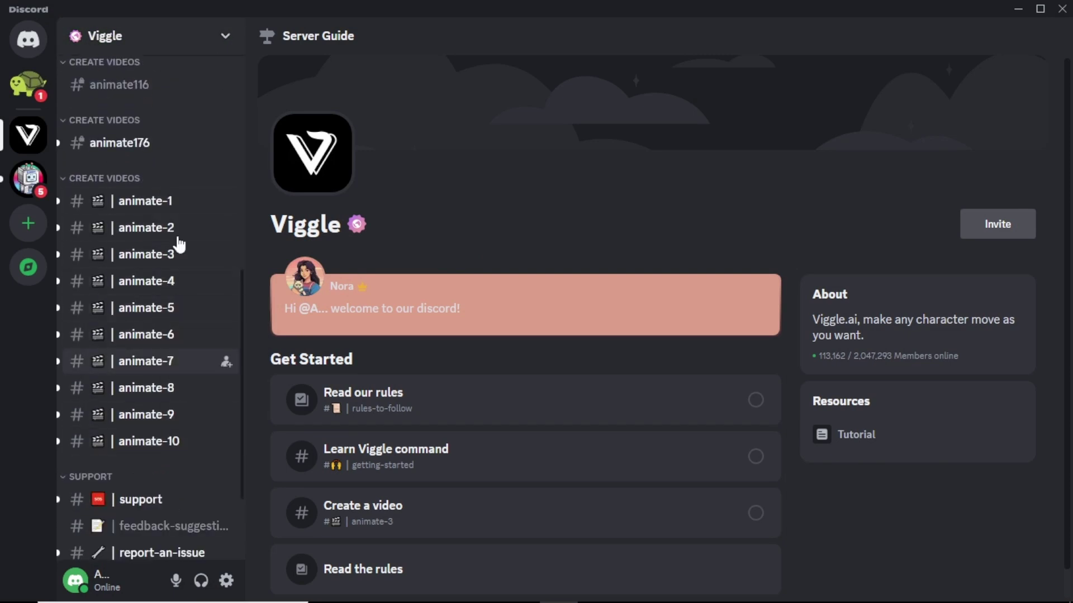
Step: Open animate-4 and scroll back through other users' generated Viggle videos
click(179, 280)
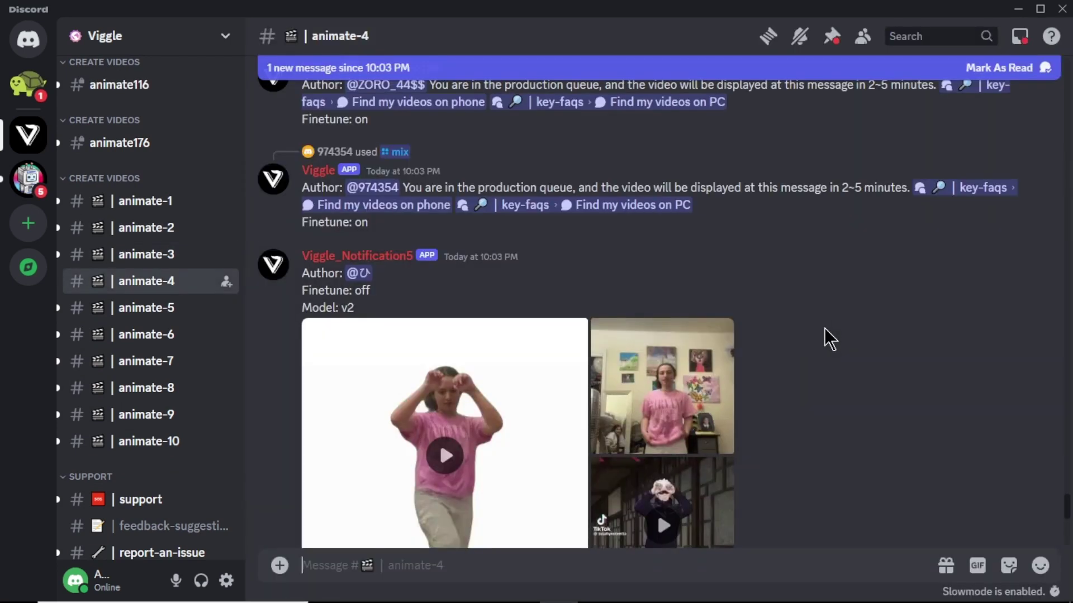
scroll(826, 335, up, 8)
scroll(827, 335, up, 12)
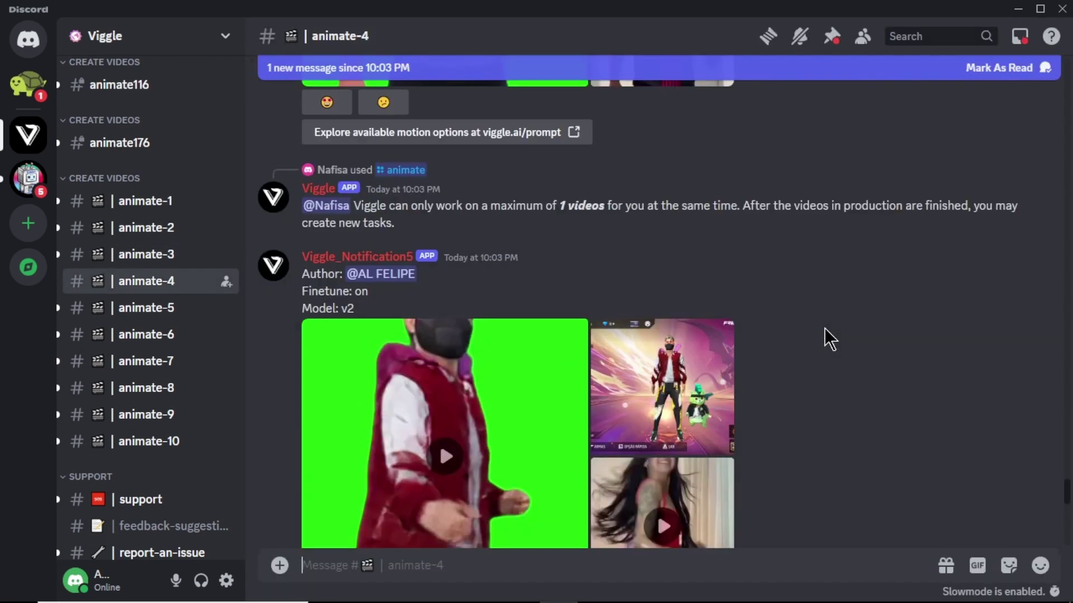
scroll(858, 335, up, 10)
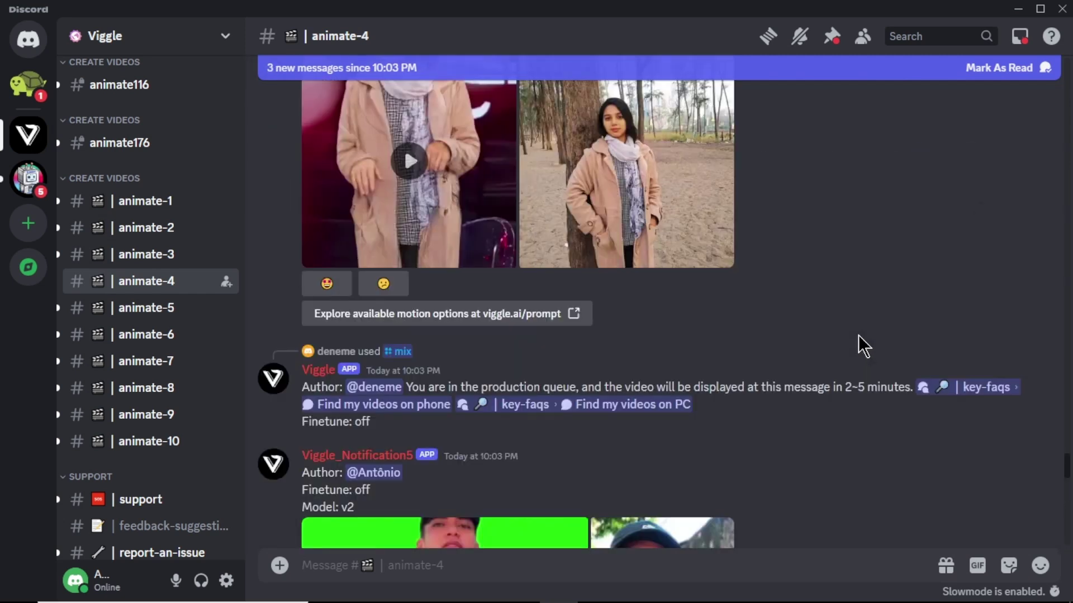
scroll(858, 336, up, 10)
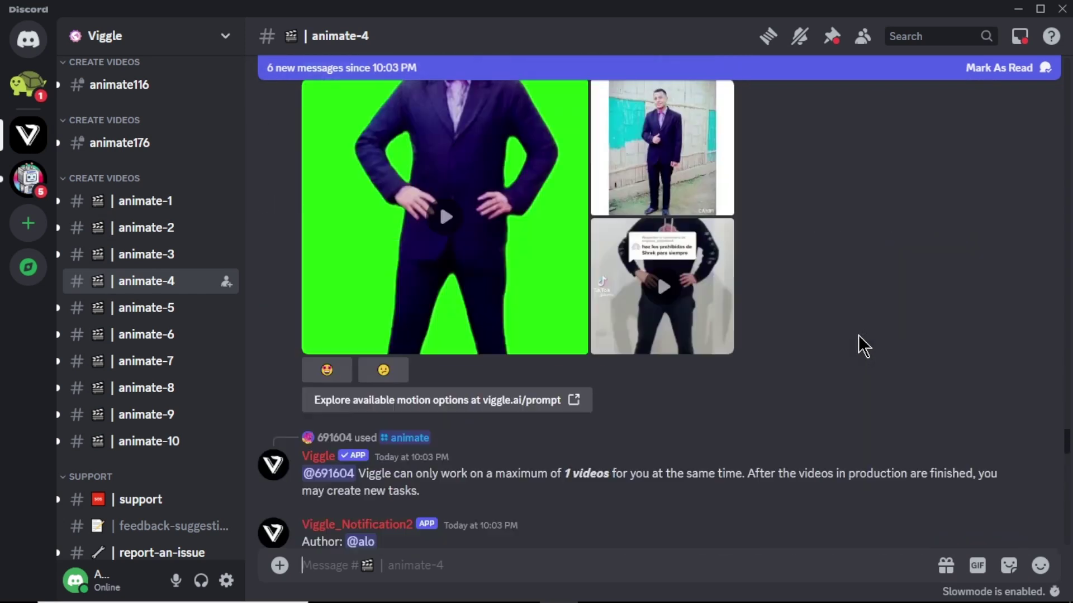
scroll(858, 335, up, 10)
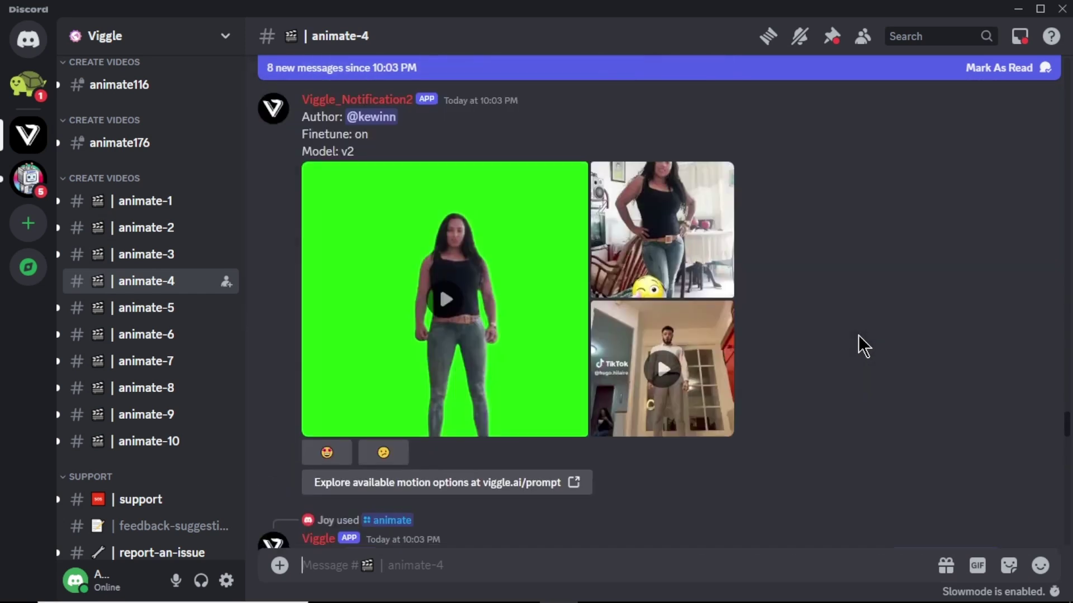
scroll(858, 335, up, 10)
scroll(858, 335, up, 10)
scroll(858, 335, up, 10)
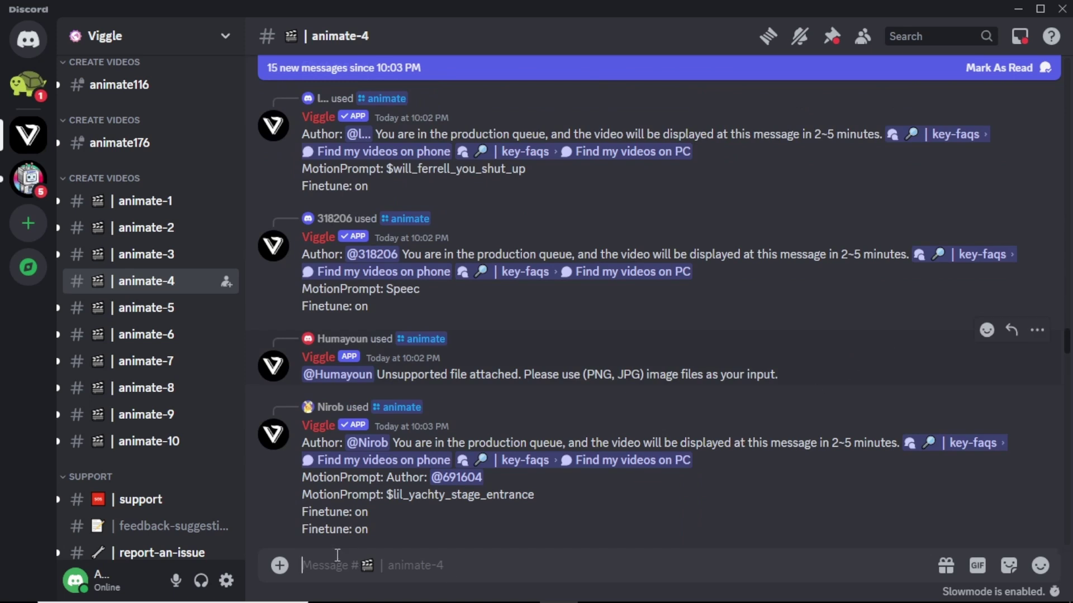
Step: Start a Viggle /mix command and attach the cartoon boy image as the character
text(/)
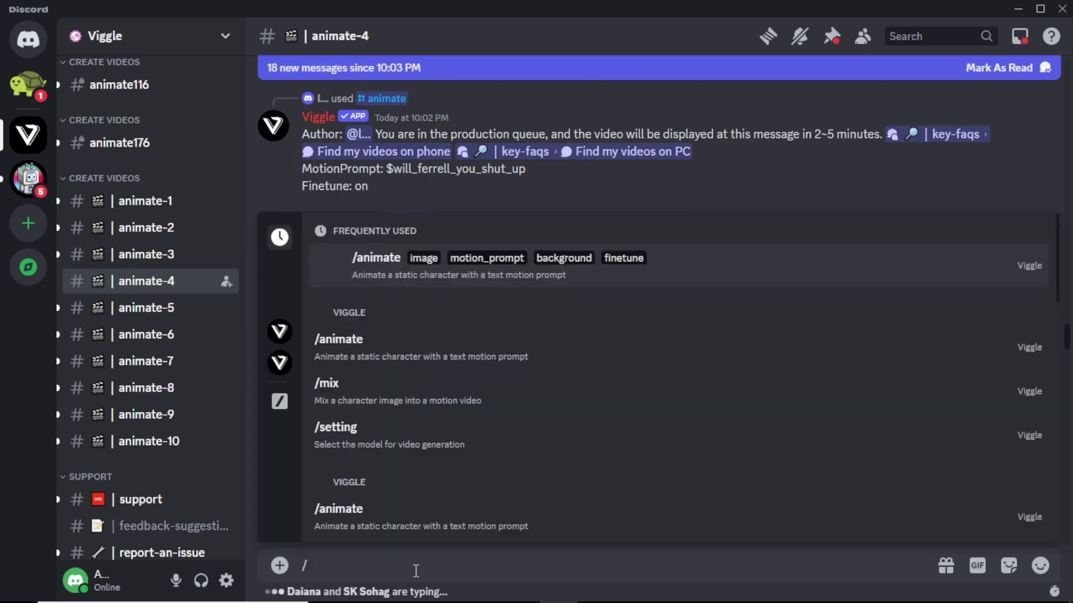
text(mix)
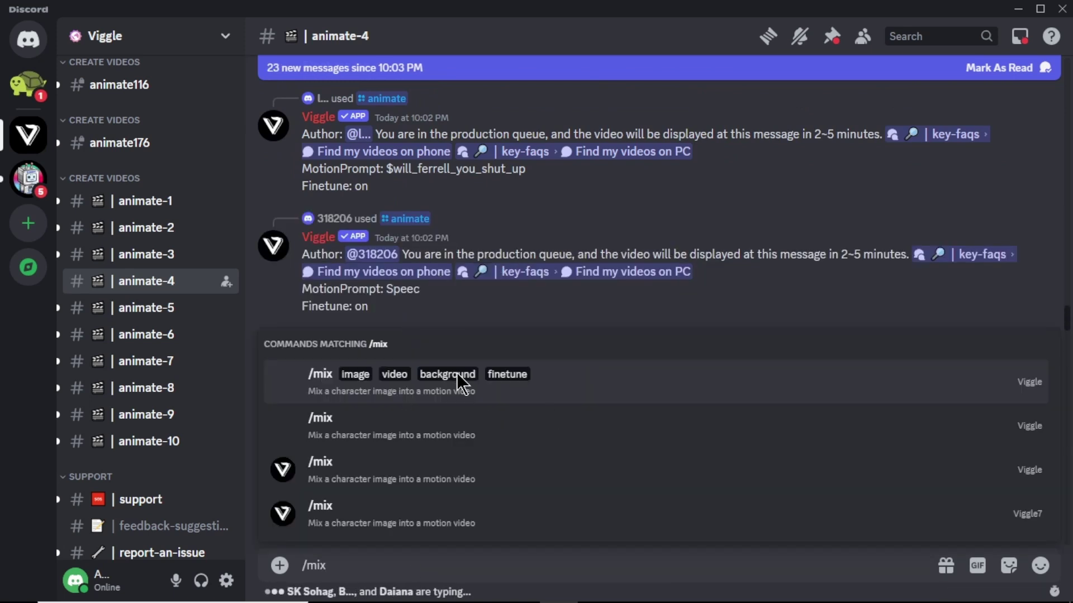
click(457, 375)
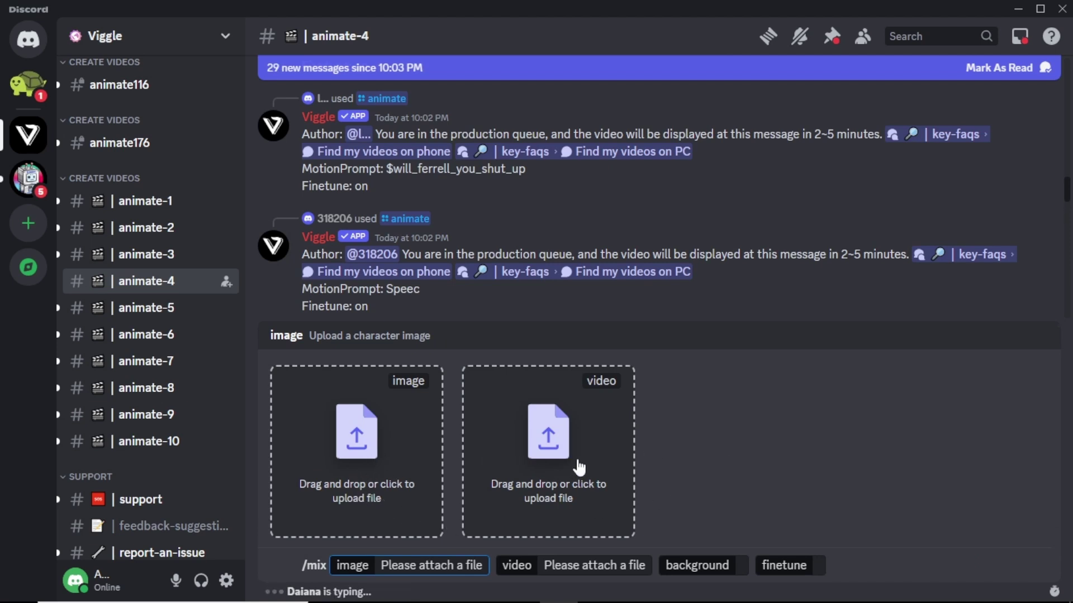
click(311, 495)
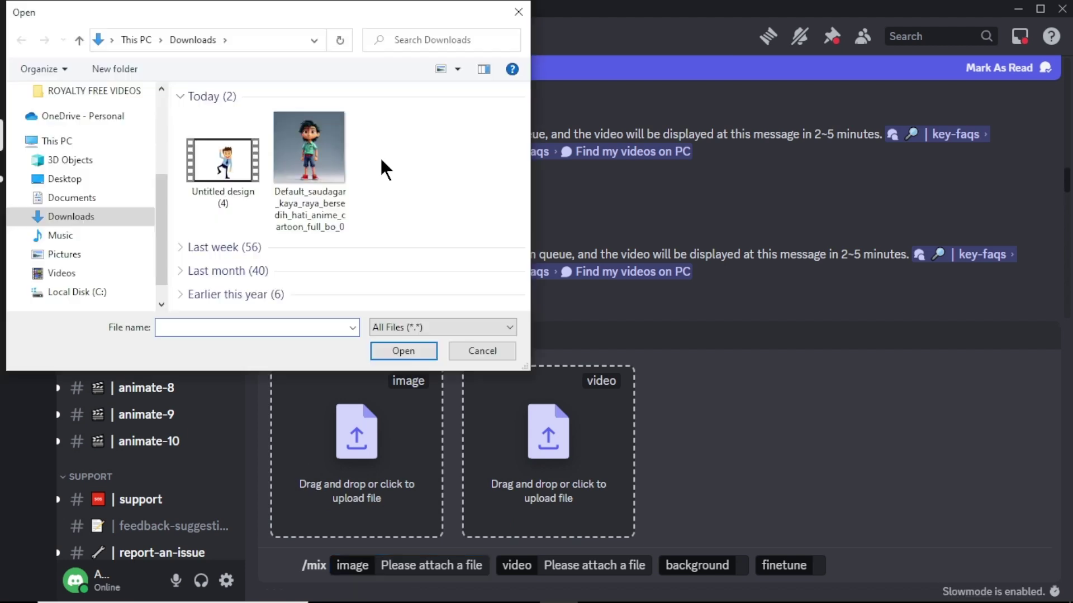
click(316, 178)
click(400, 352)
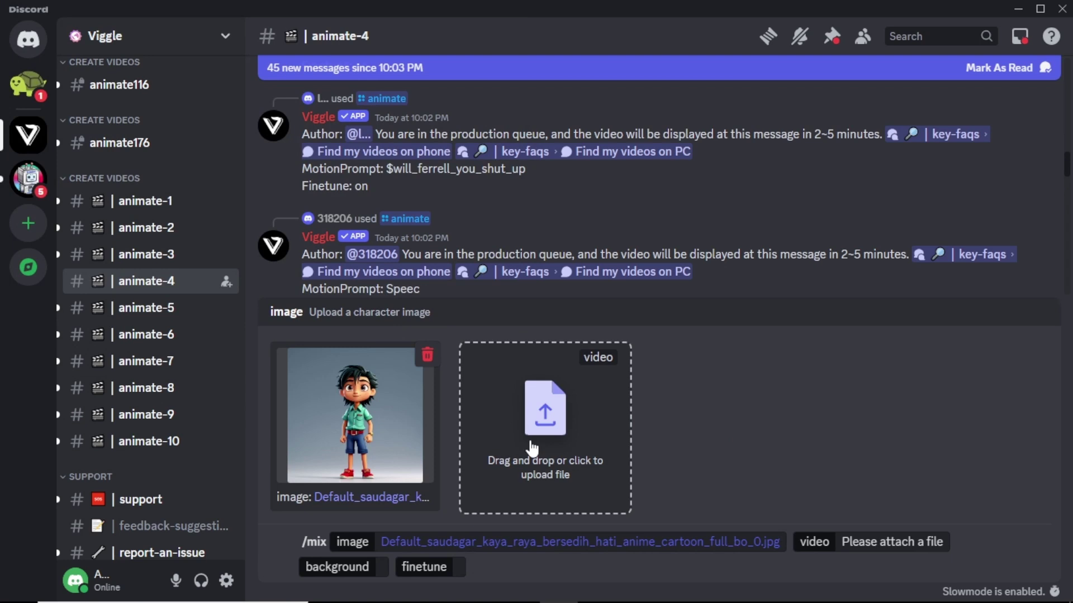
Step: Attach Untitled design (4).mp4 as the mix's motion video
click(531, 447)
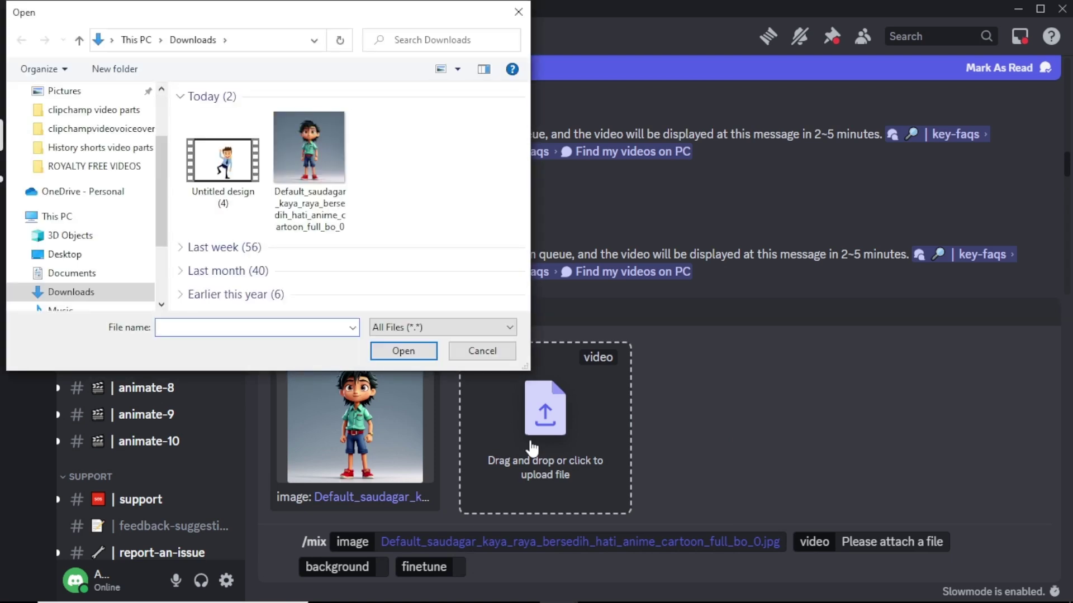
click(232, 163)
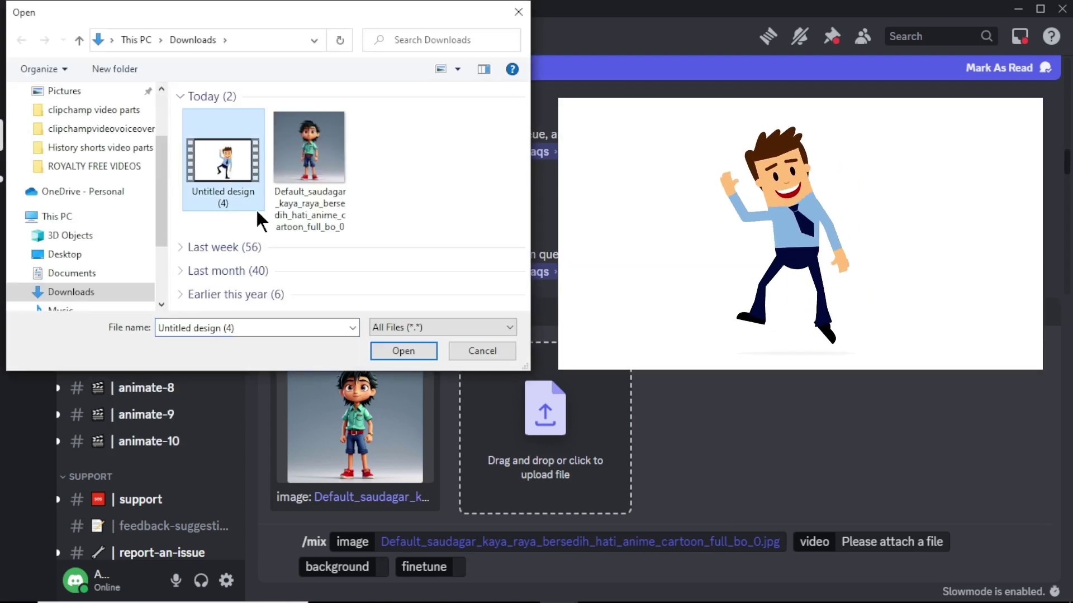
click(408, 352)
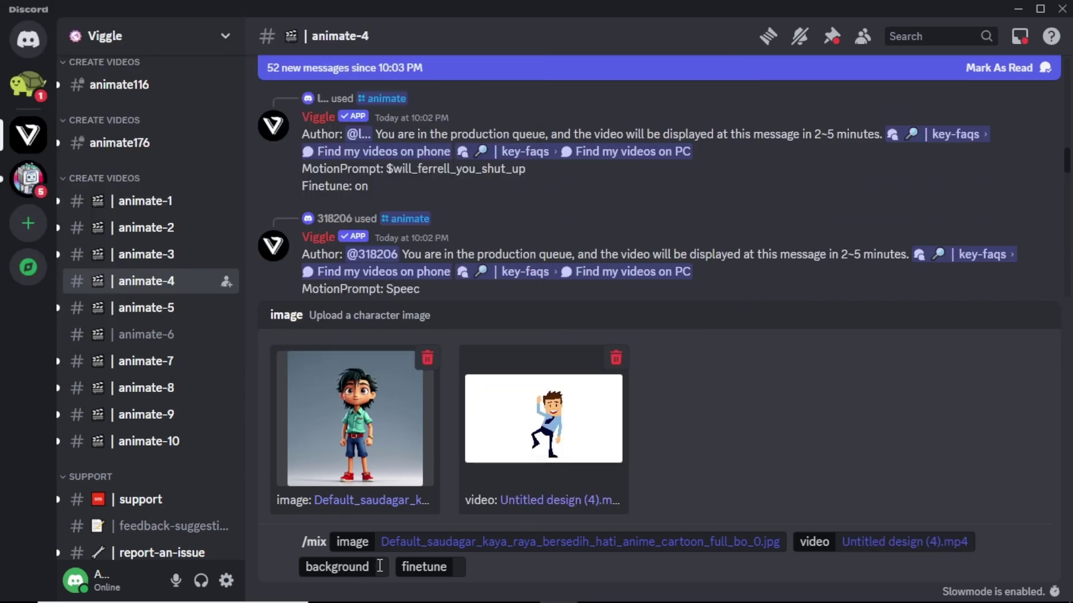
Step: Choose Green as the mix background and set finetune to On
click(381, 567)
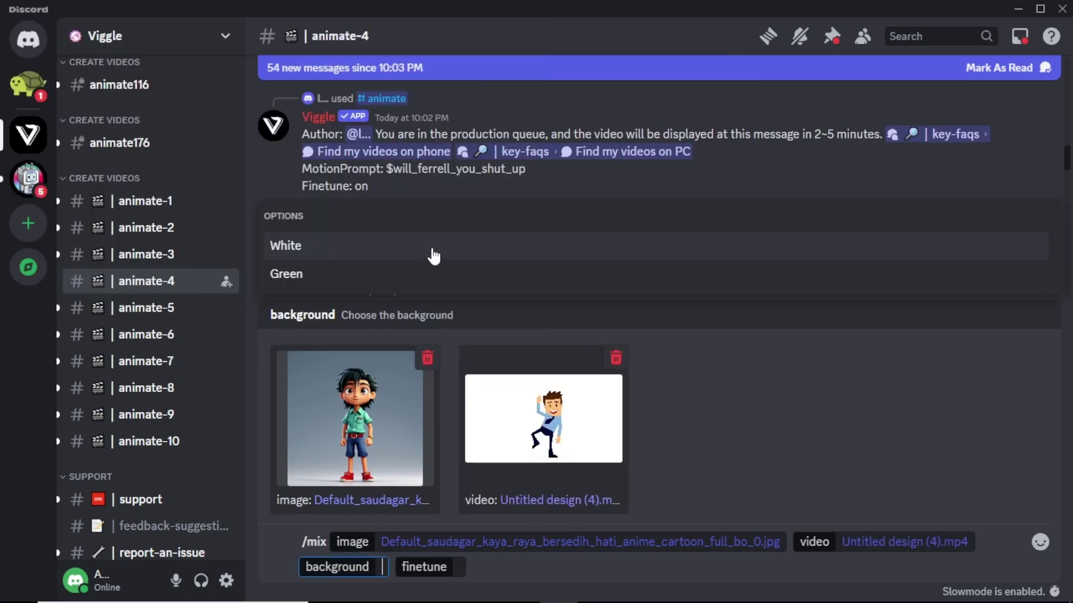
click(411, 285)
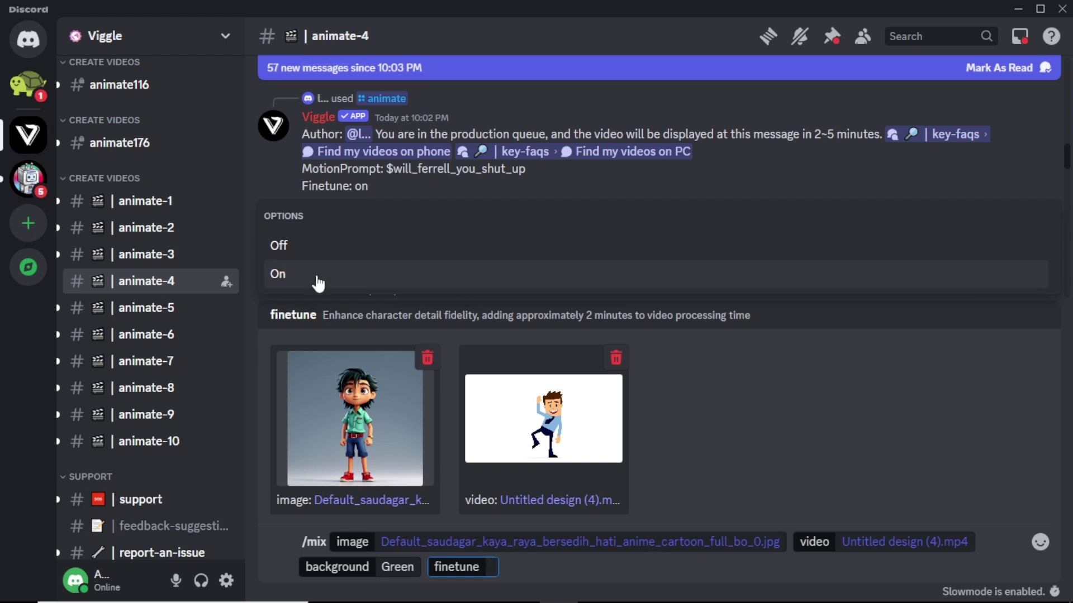
click(405, 280)
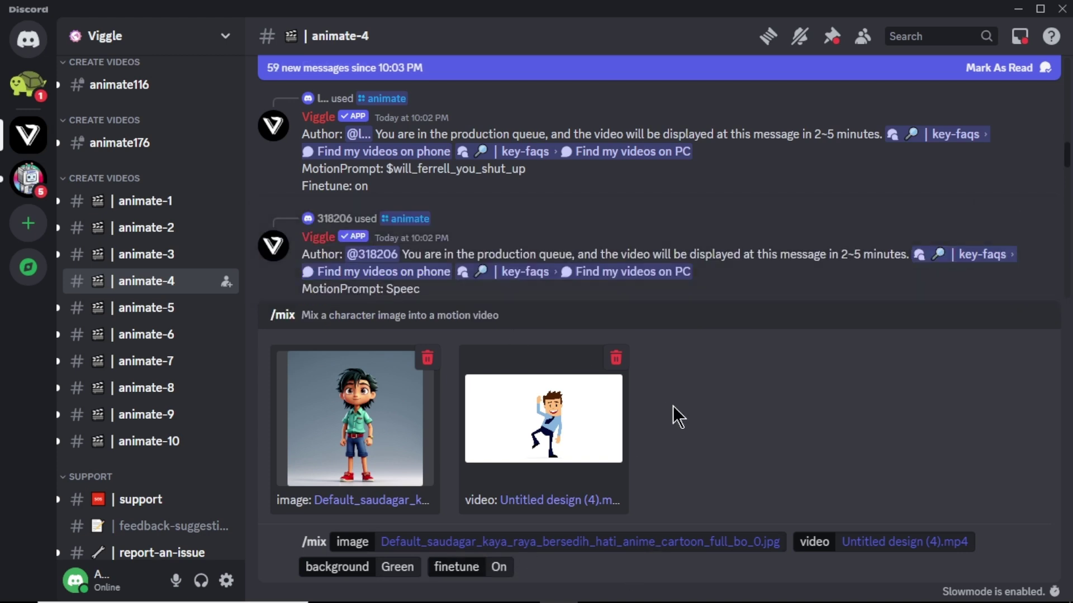
Step: Send the /mix request and preview the resulting green-screen dancing cartoon boy video
key(Return)
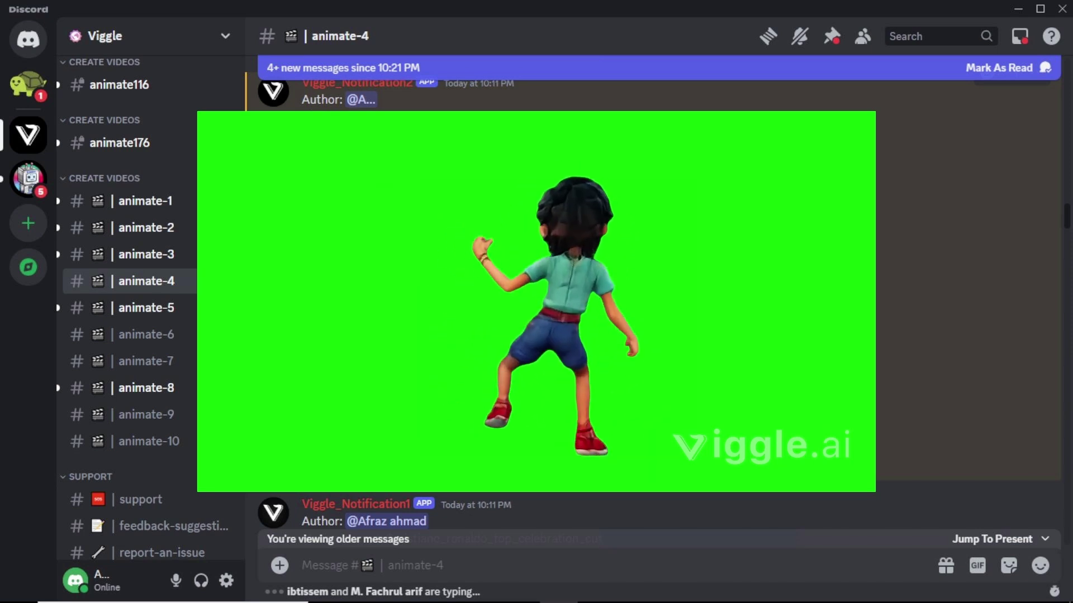
key(Escape)
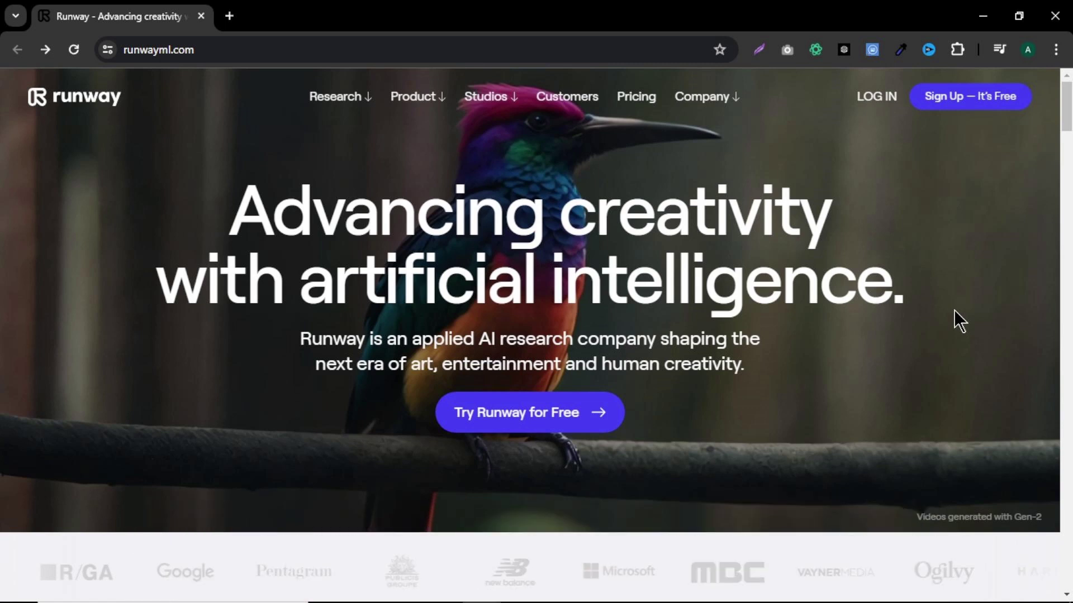
Step: Start Runway for free and open the Inpainting tool from the Edit Videos tools
click(522, 416)
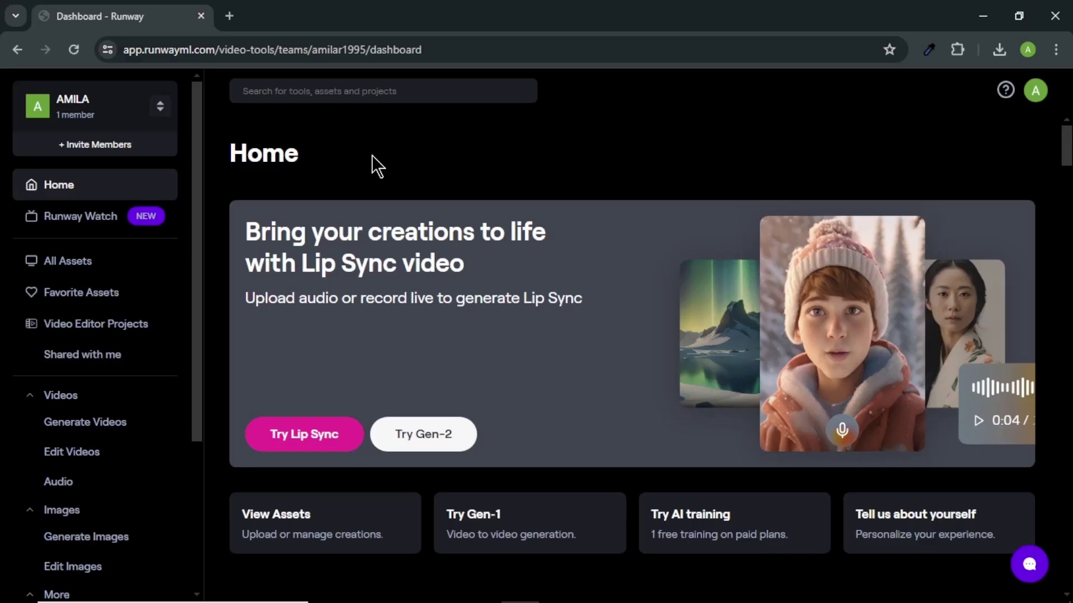
click(100, 467)
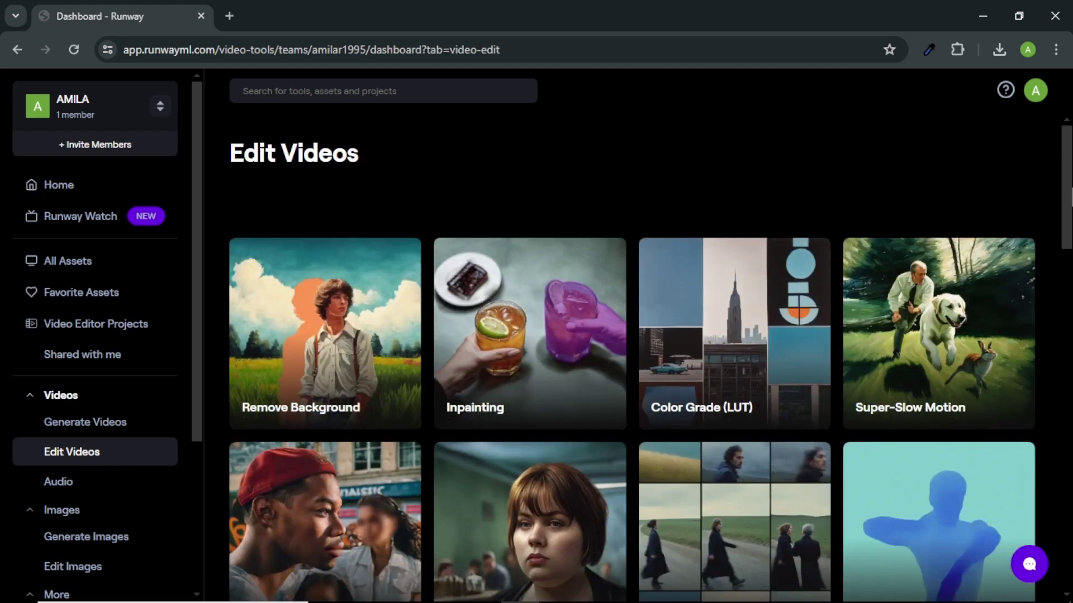
scroll(650, 357, down, 2)
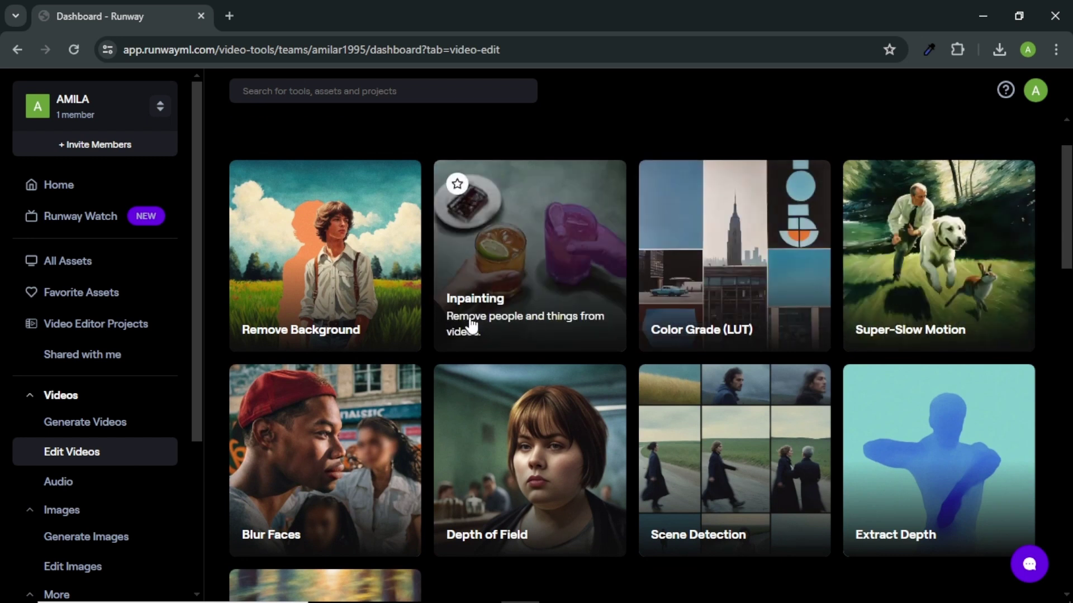
click(567, 297)
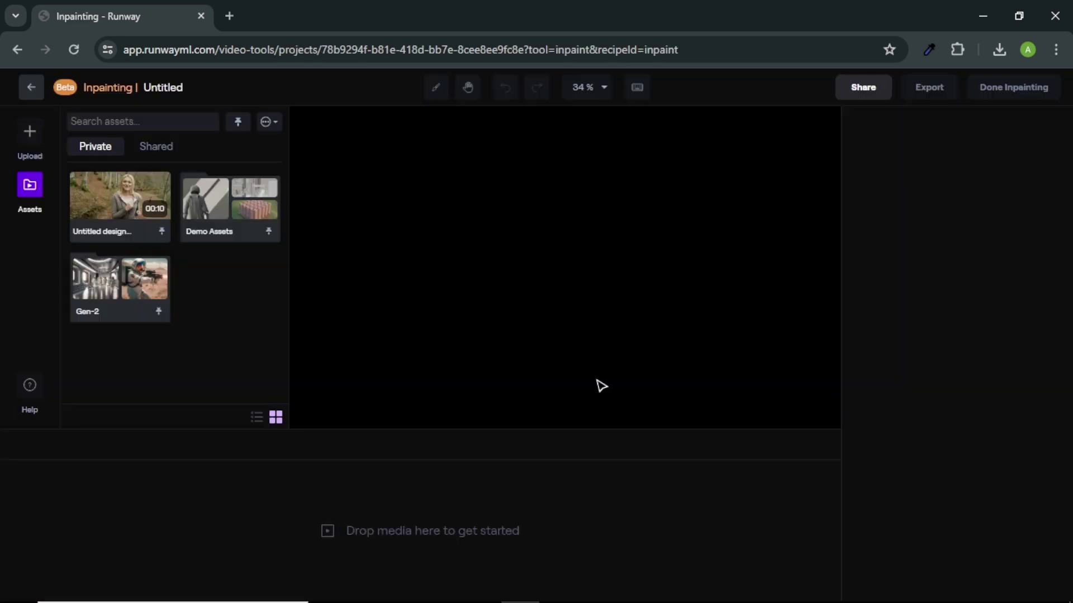
Step: Skip the file upload and load the Untitled design (5) forest clip from Assets
click(30, 140)
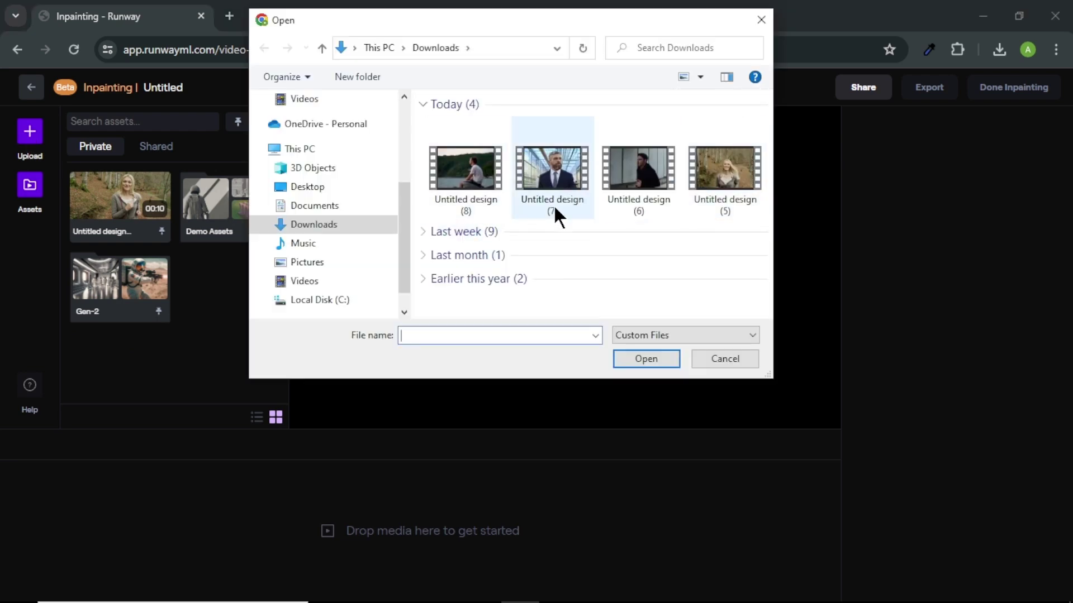
click(761, 19)
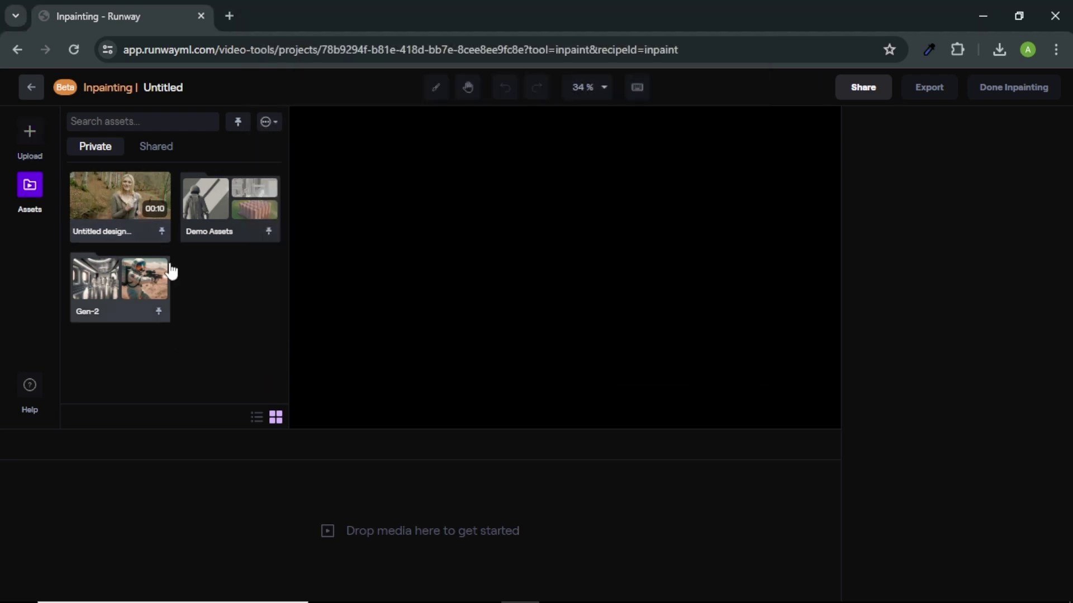
double_click(127, 200)
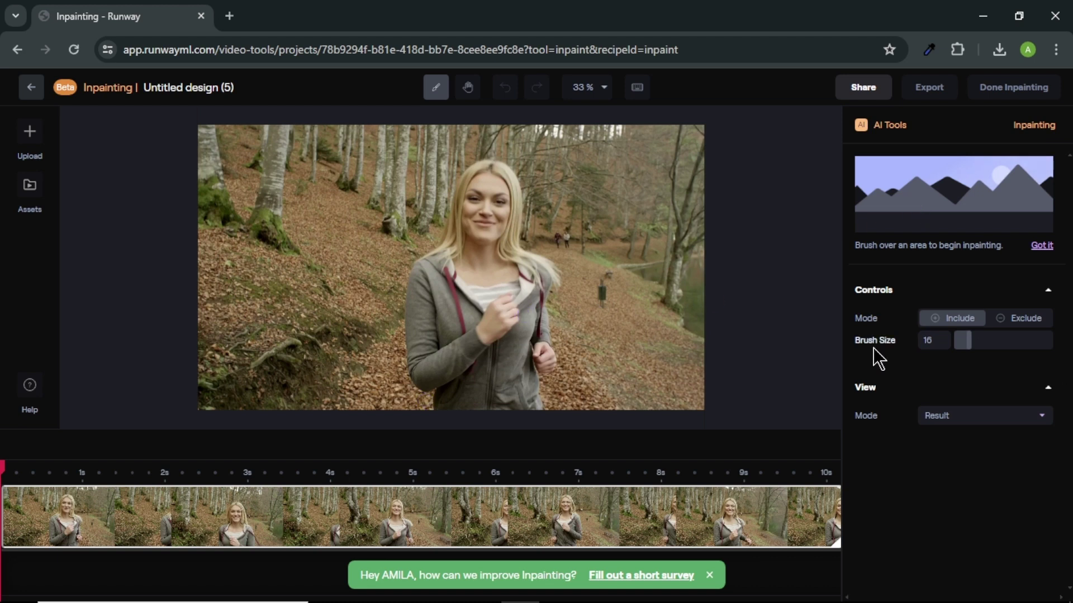
Step: Enlarge the brush, mask the woman out of the forest clip, and finish inpainting
click(1004, 340)
drag(430, 391, 461, 271)
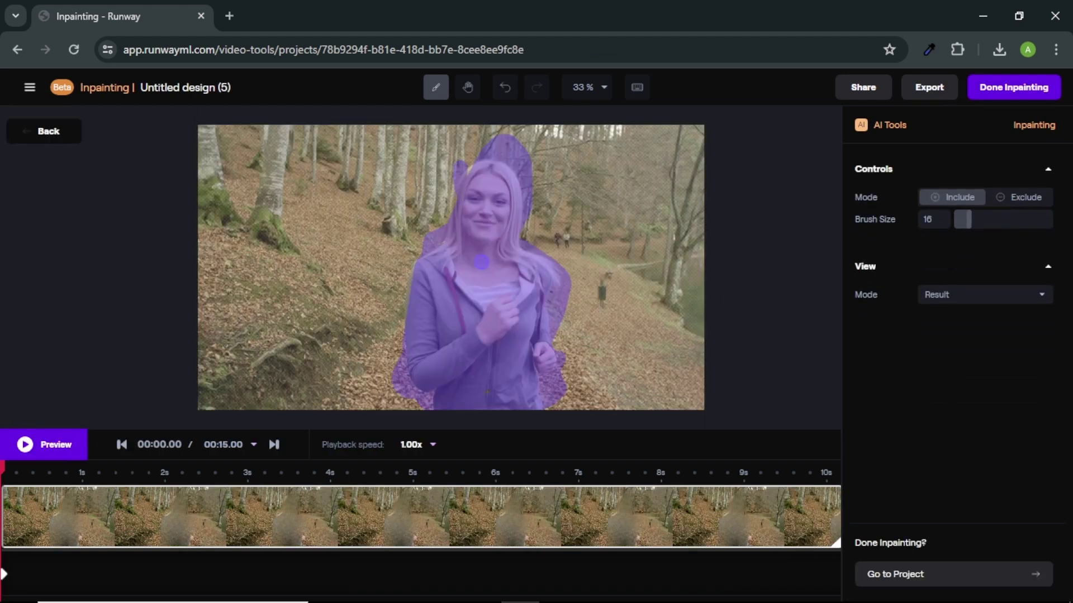
drag(482, 262, 481, 281)
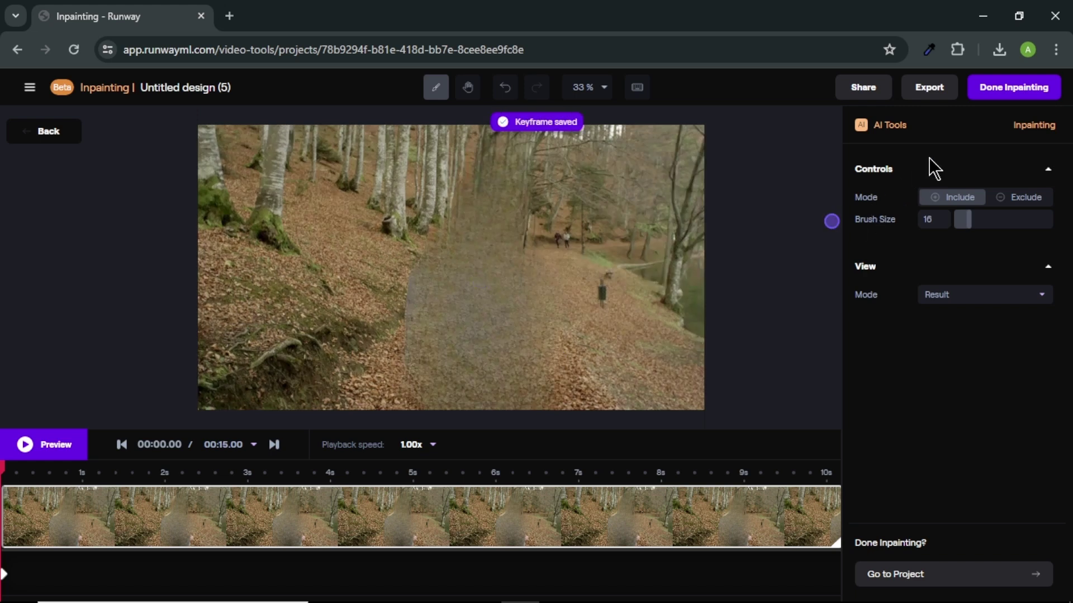
click(965, 93)
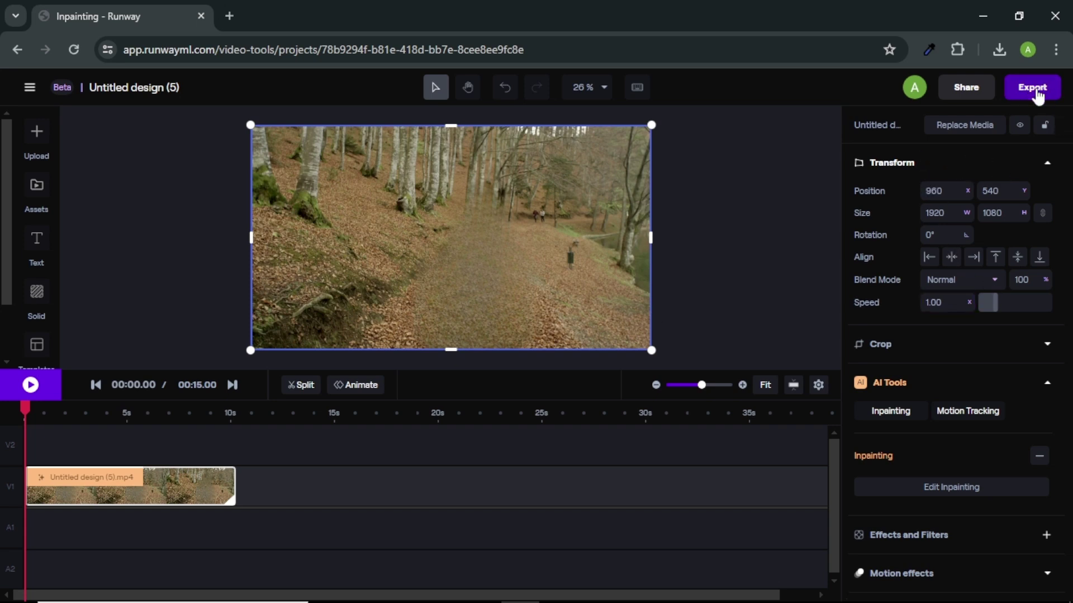
Step: Export the inpainted clip as a 720p MP4 and view it in the exports
click(1034, 90)
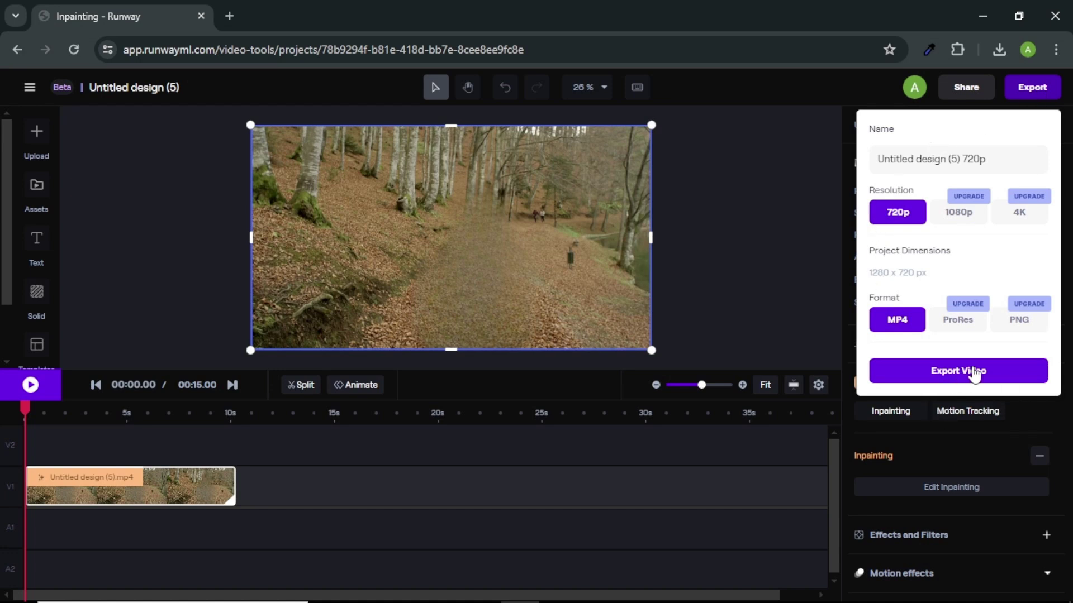
click(981, 370)
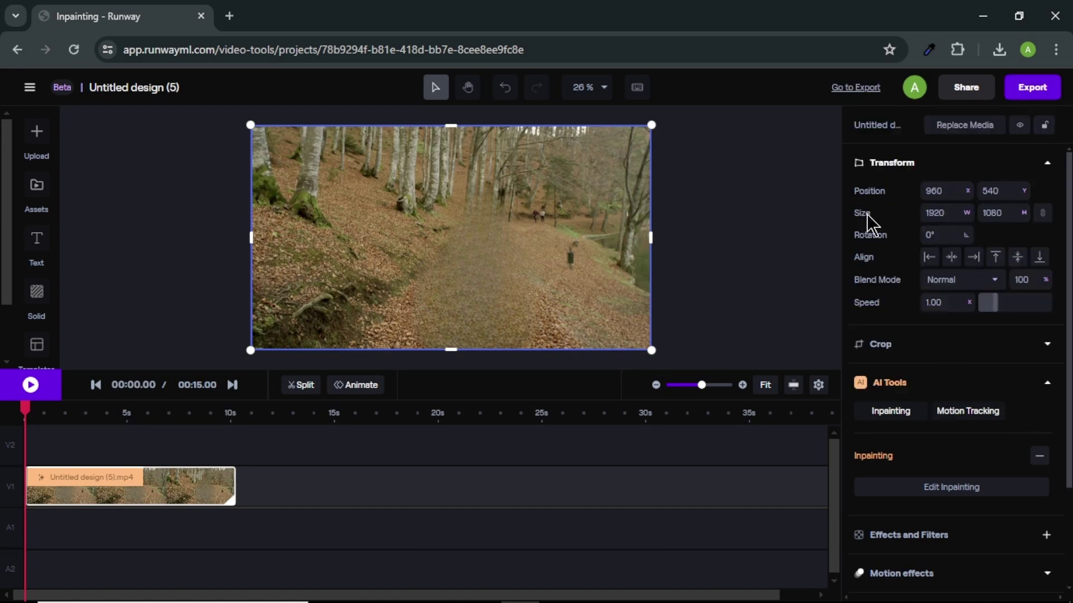
click(855, 92)
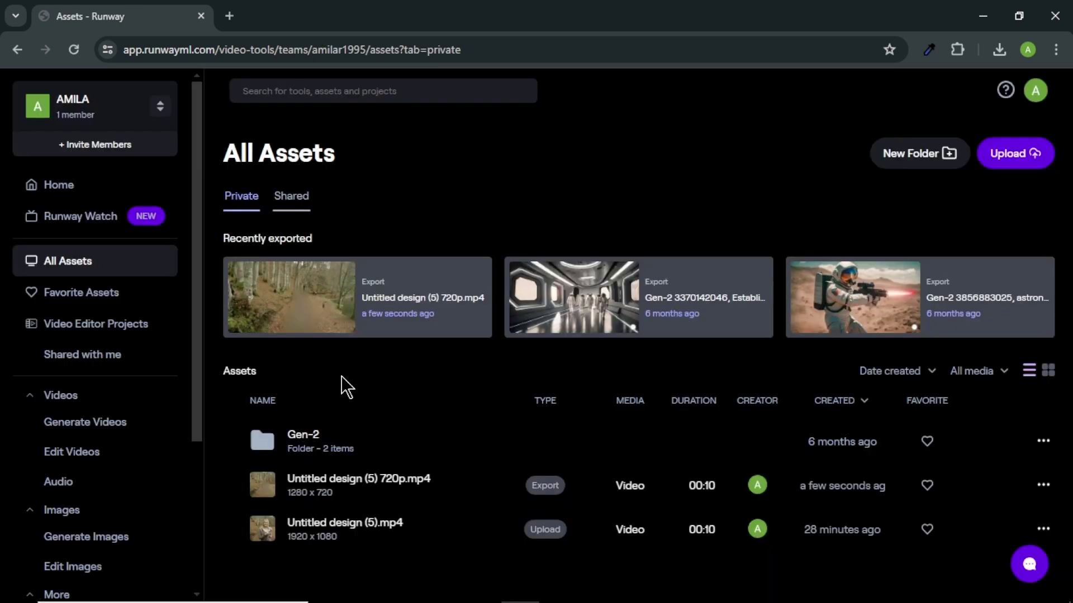
Step: Preview Untitled design (5) 720p.mp4 from Recently exported and download it
click(425, 316)
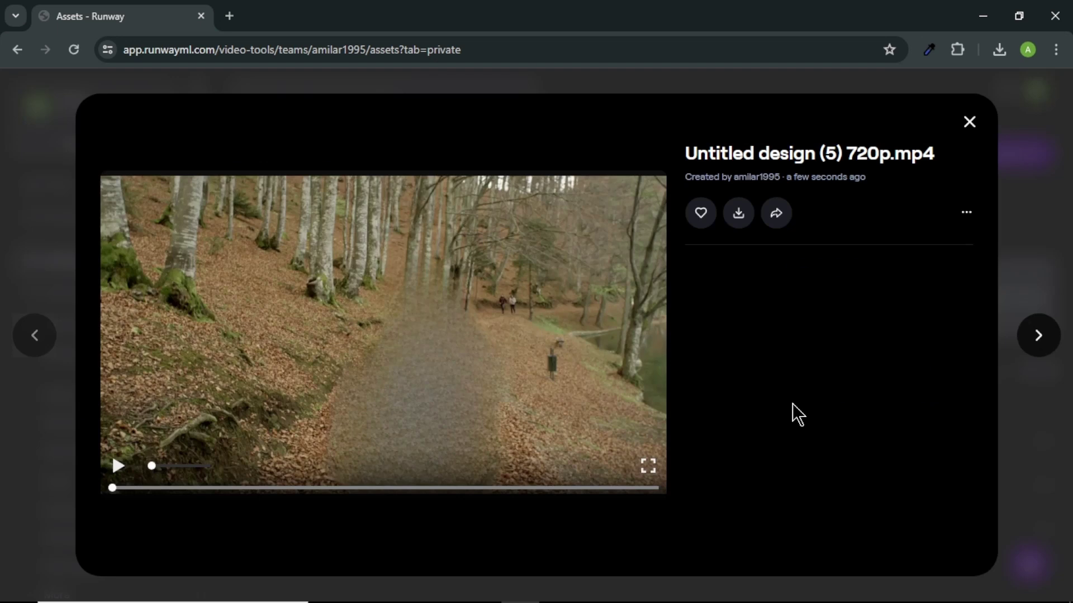
click(738, 213)
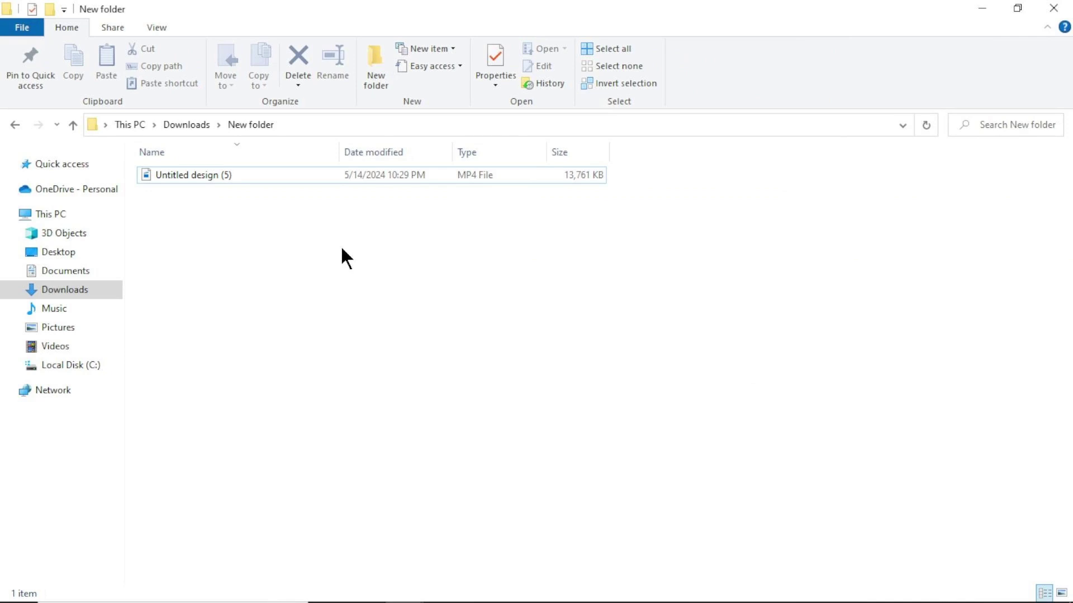
Step: Play Untitled design (5), seek to a smiling-woman frame, and search for the Snipping Tool
double_click(408, 175)
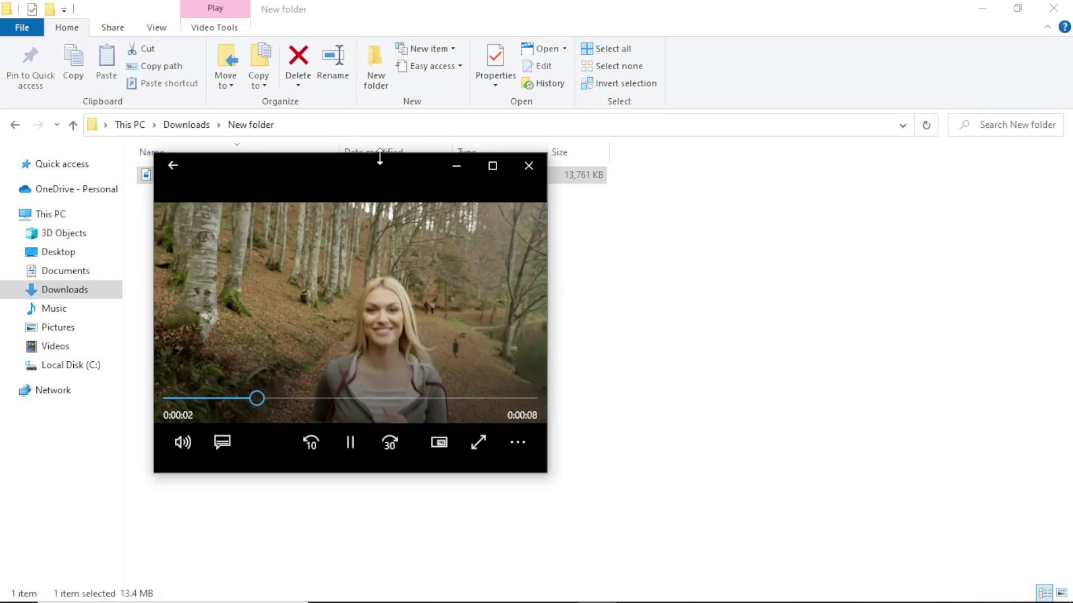
drag(379, 162, 631, 164)
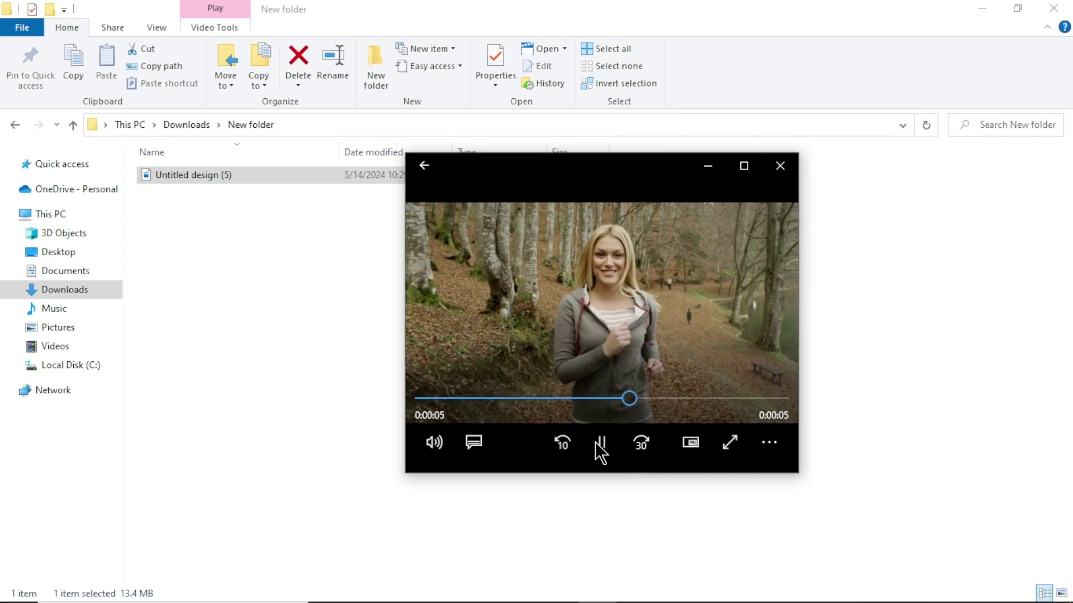
click(644, 398)
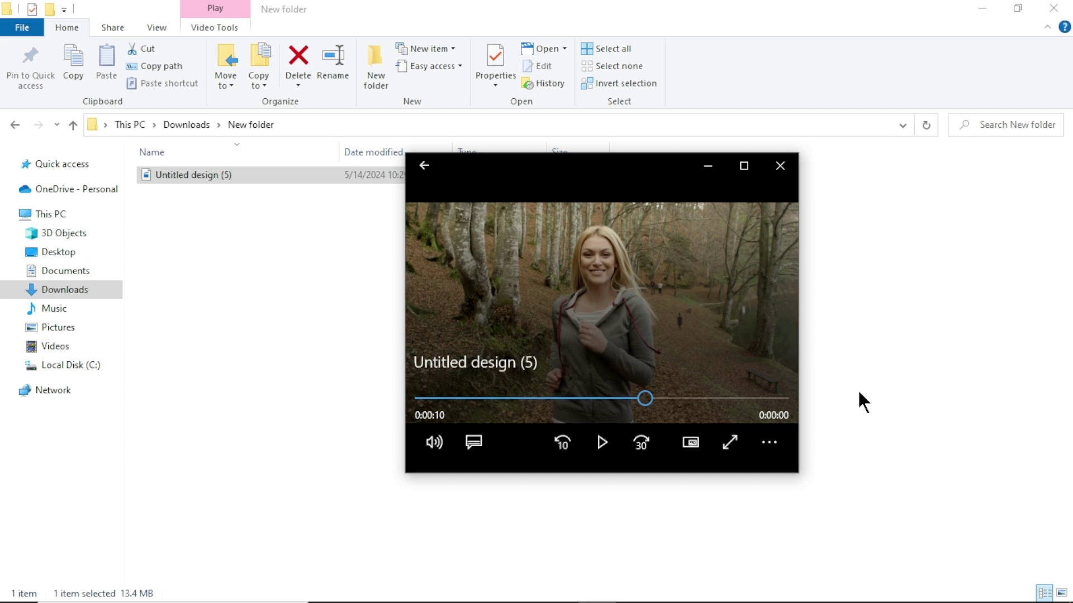
click(137, 591)
Step: Launch the Snipping Tool via search and move its window aside
text(sniping)
click(209, 162)
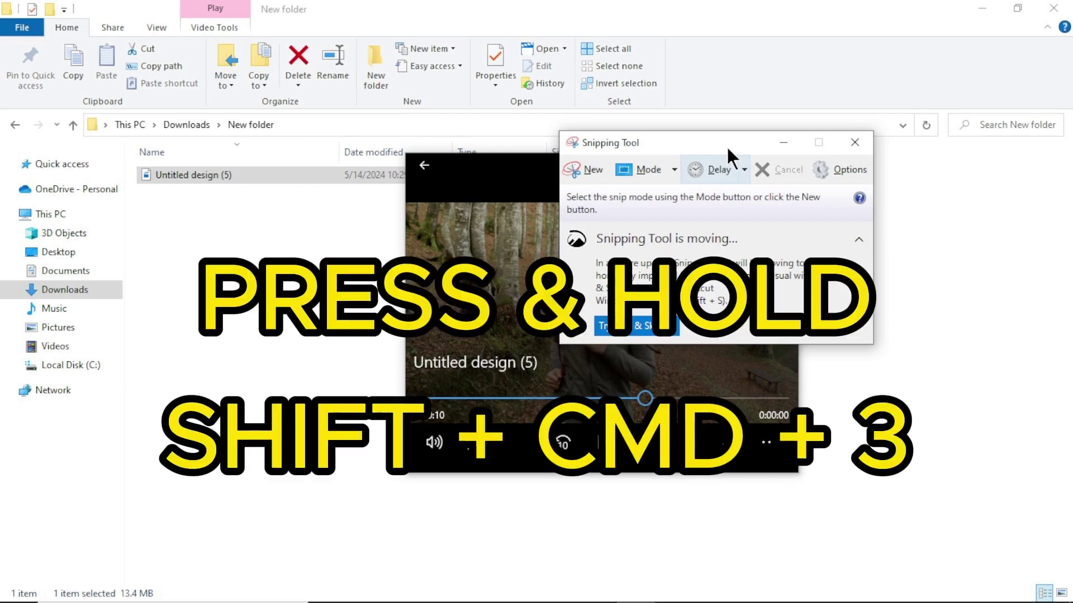
drag(729, 159, 249, 116)
Step: Snip the video frame of the smiling woman and save it as a file
click(108, 124)
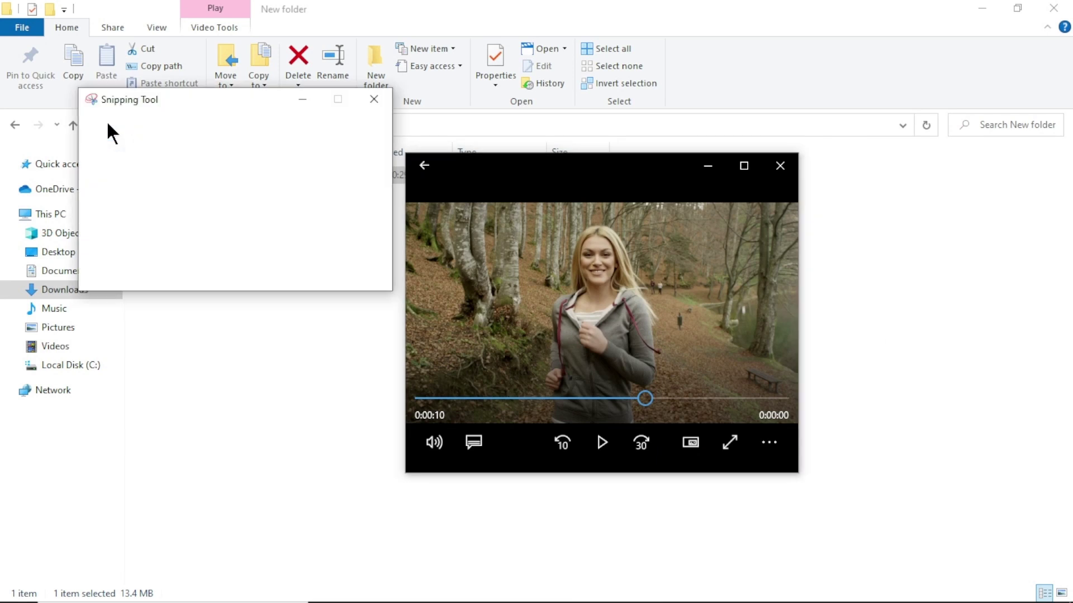
drag(410, 203, 798, 393)
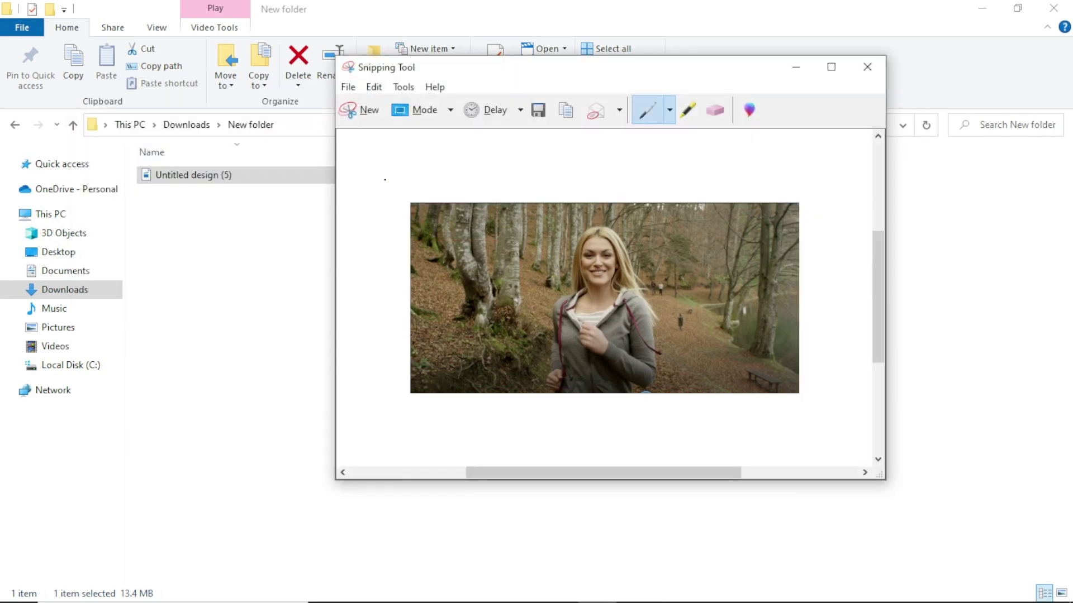
click(348, 88)
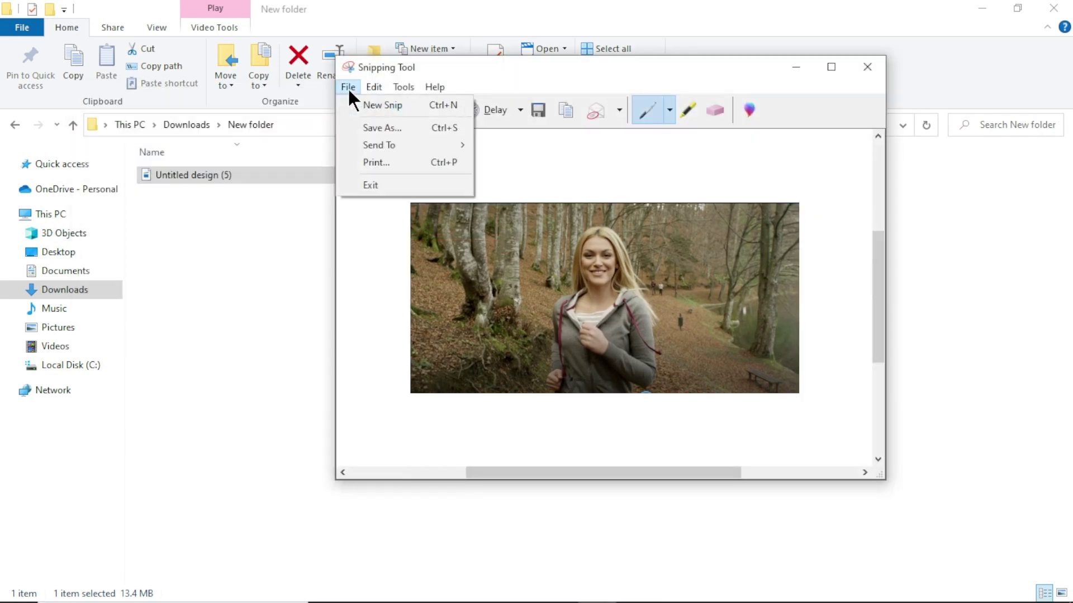
click(393, 126)
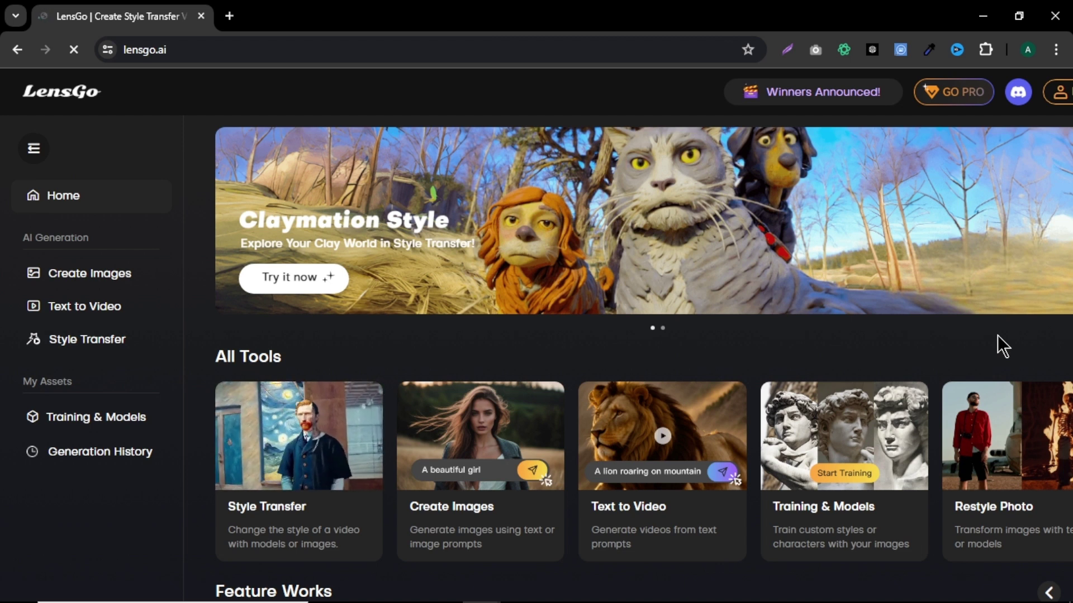
Step: Sign in to LensGo from the profile icon in the top-right corner
click(1059, 101)
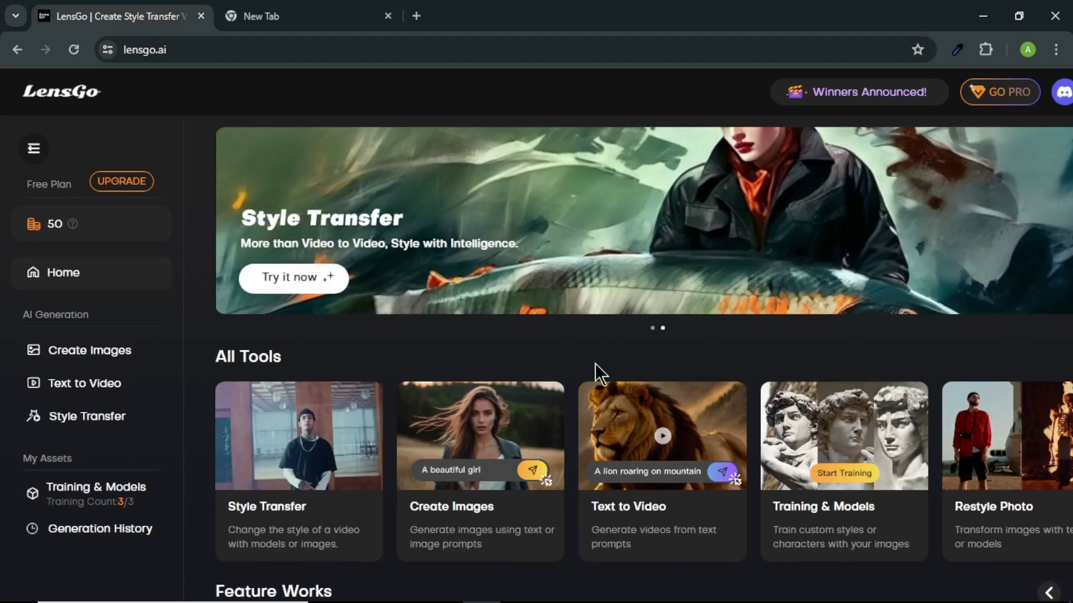
Step: On Create Images, choose the Real model, 16:9 dimensions and four images
click(455, 508)
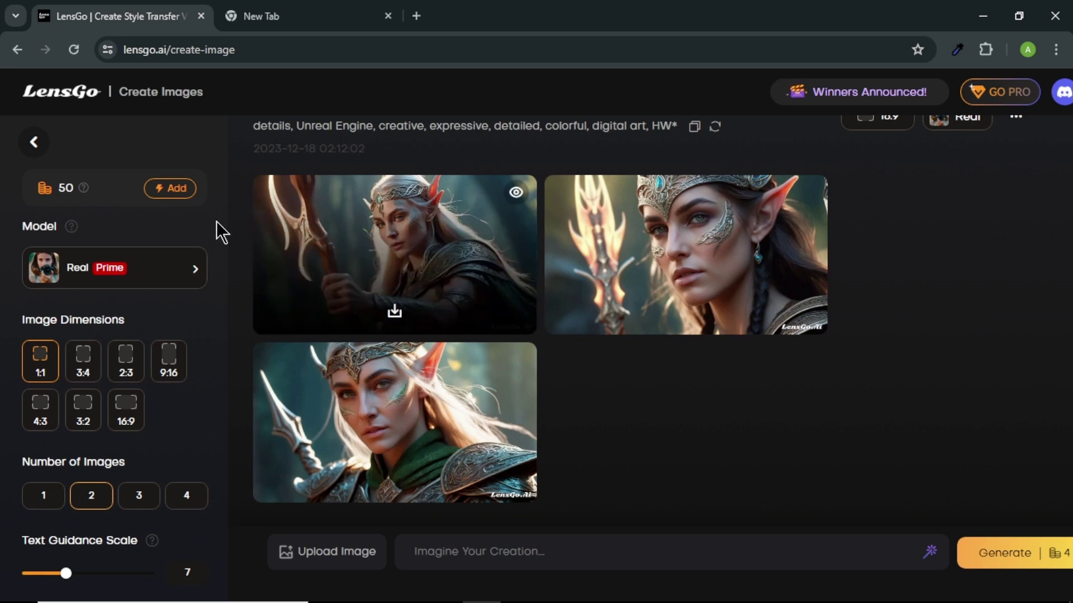
mouse_move(59, 196)
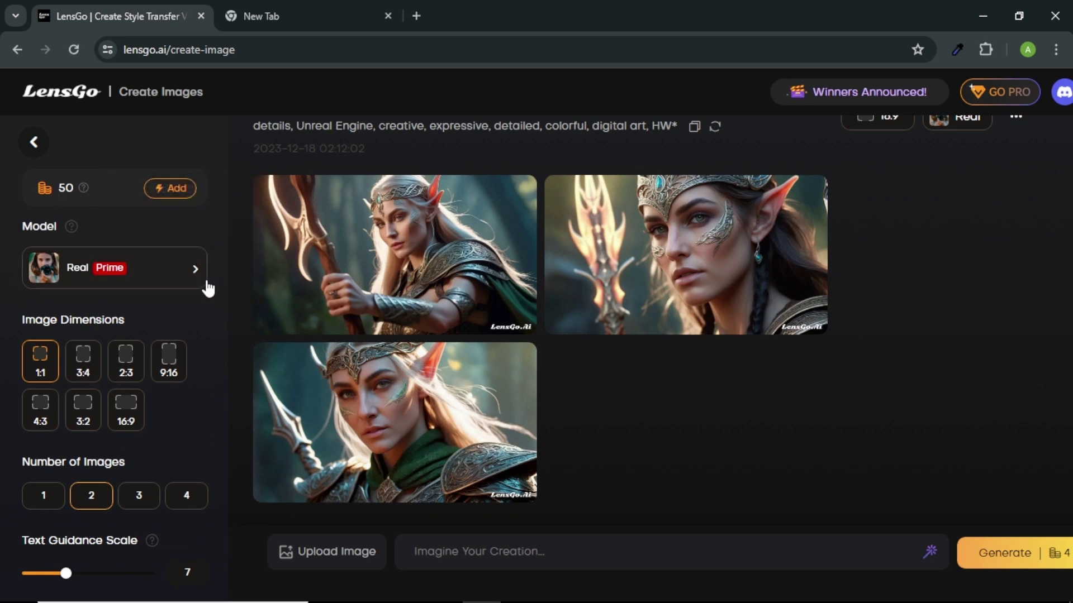
click(159, 276)
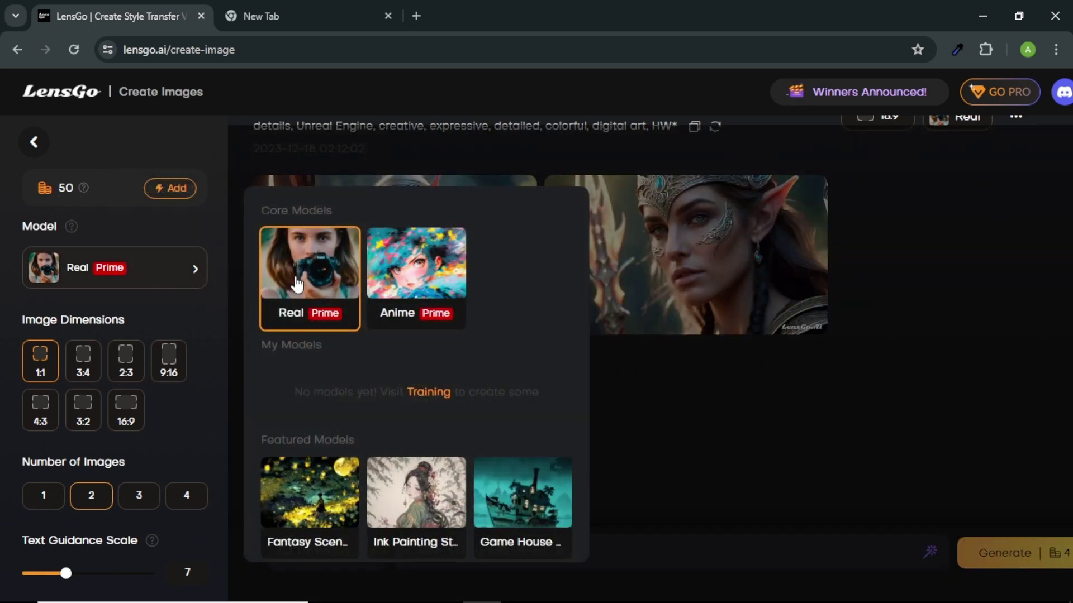
click(289, 262)
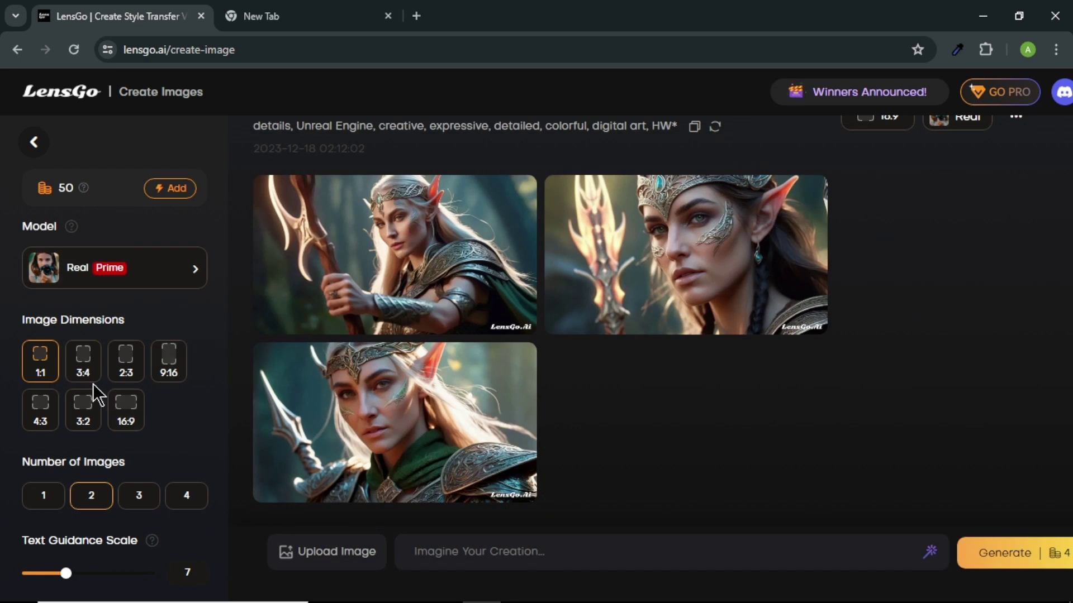
click(128, 410)
scroll(192, 418, down, 3)
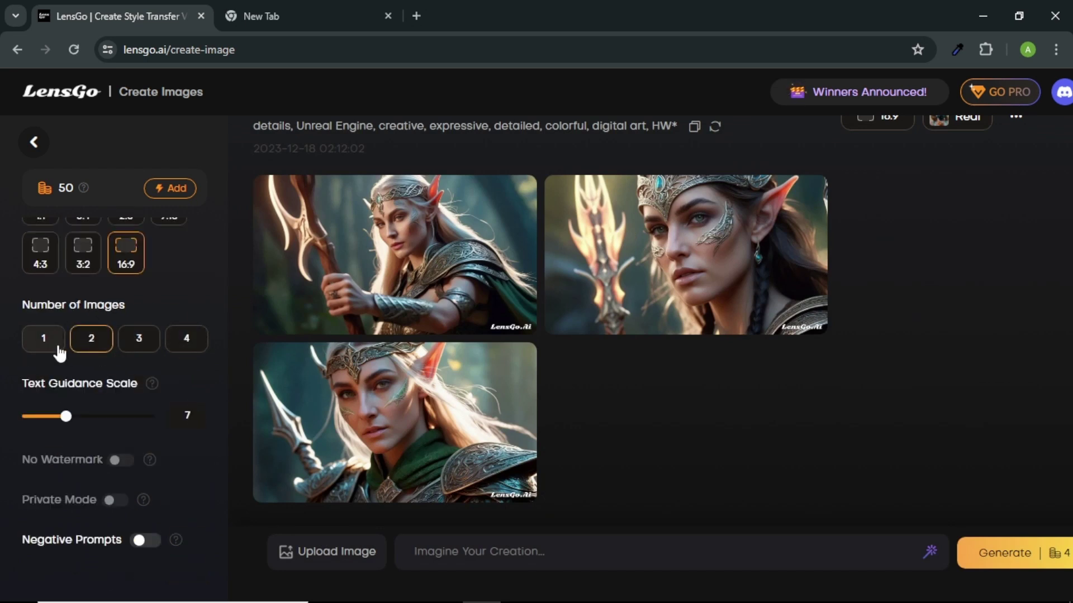
click(186, 338)
Step: Turn on negative prompts and select the saved screenshot as the reference image
scroll(197, 439, down, 1)
click(145, 478)
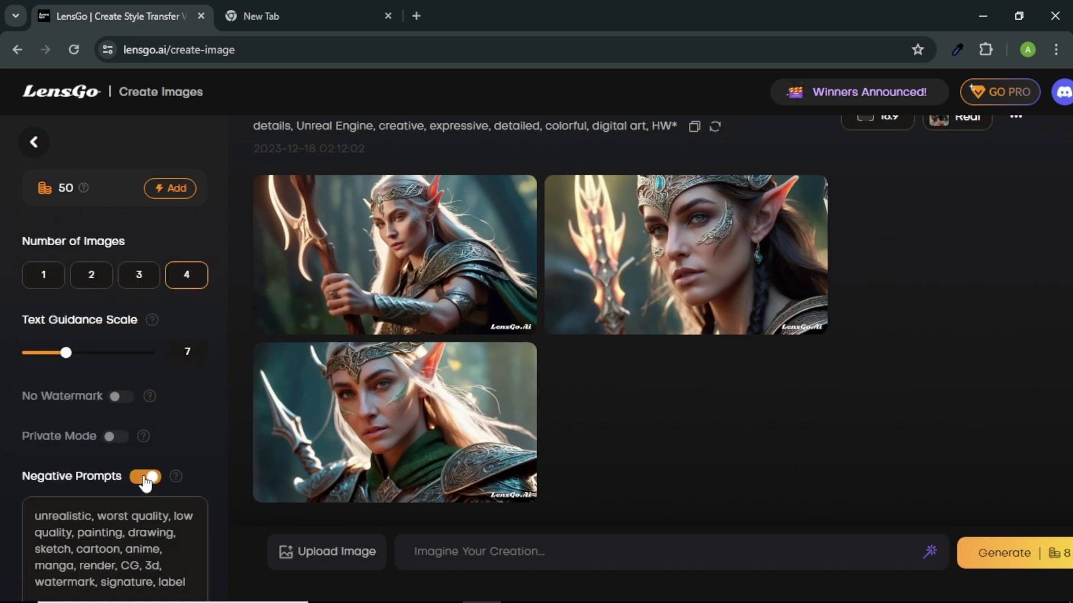
scroll(206, 465, up, 4)
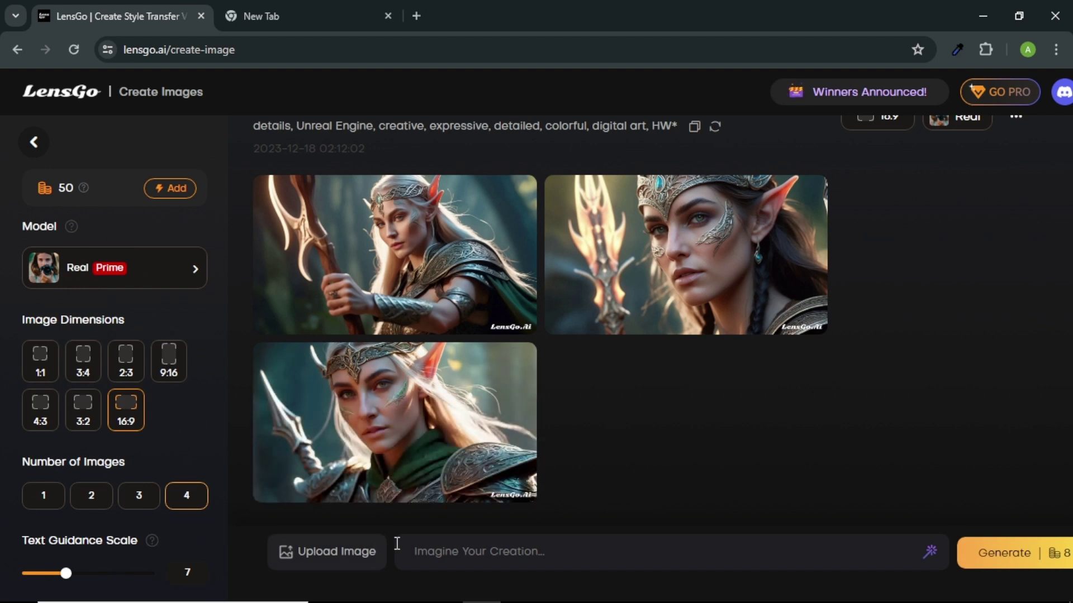
click(375, 546)
click(468, 170)
Step: Confirm the screenshot upload, paste the blue alien woman prompt, and generate
click(648, 361)
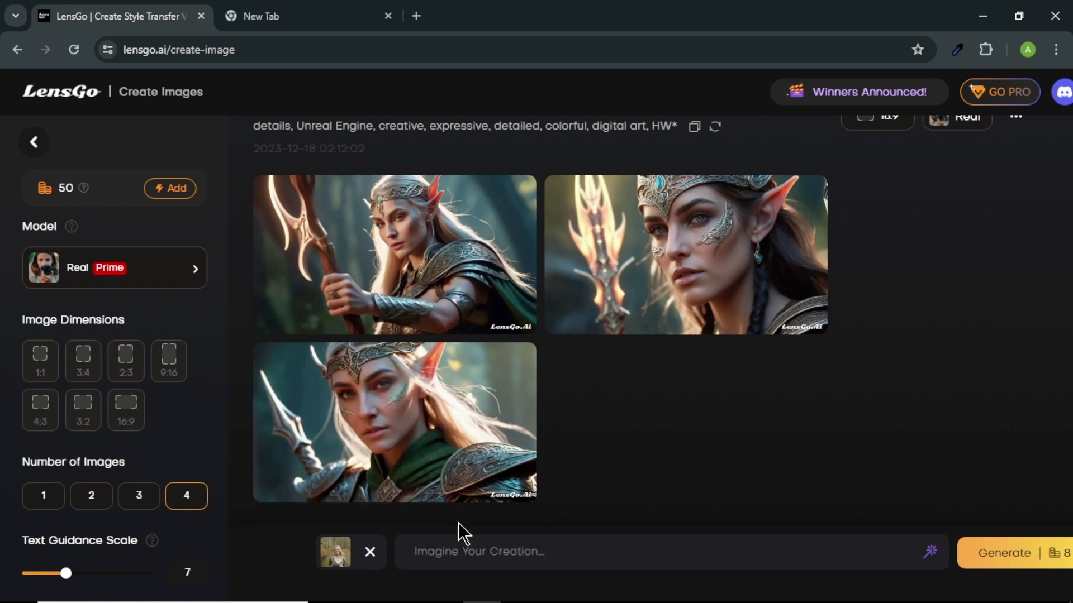
click(446, 550)
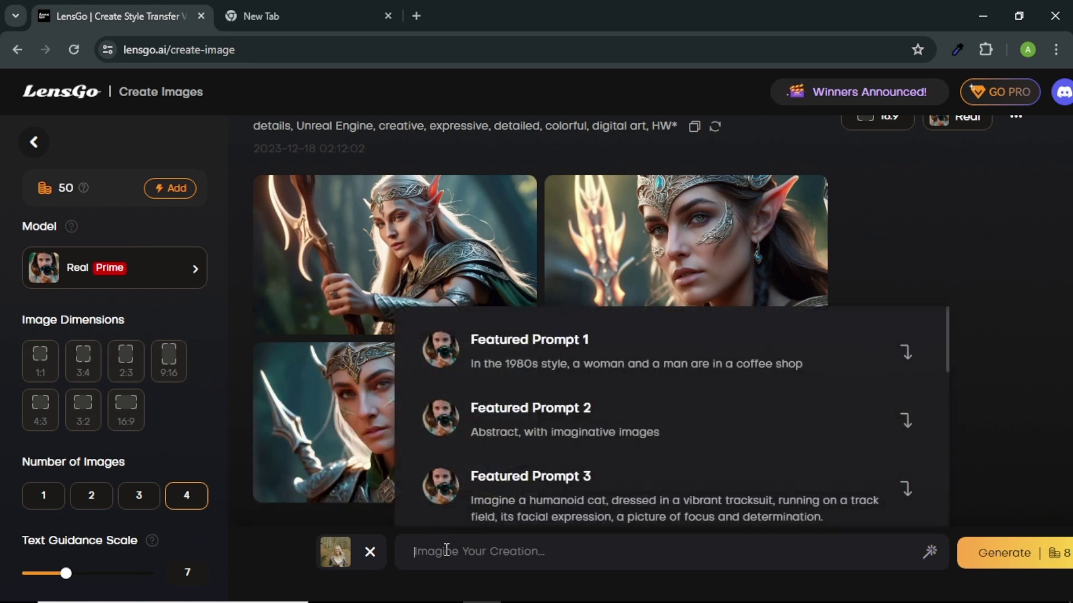
text(a blue bold alien woman in a uniform)
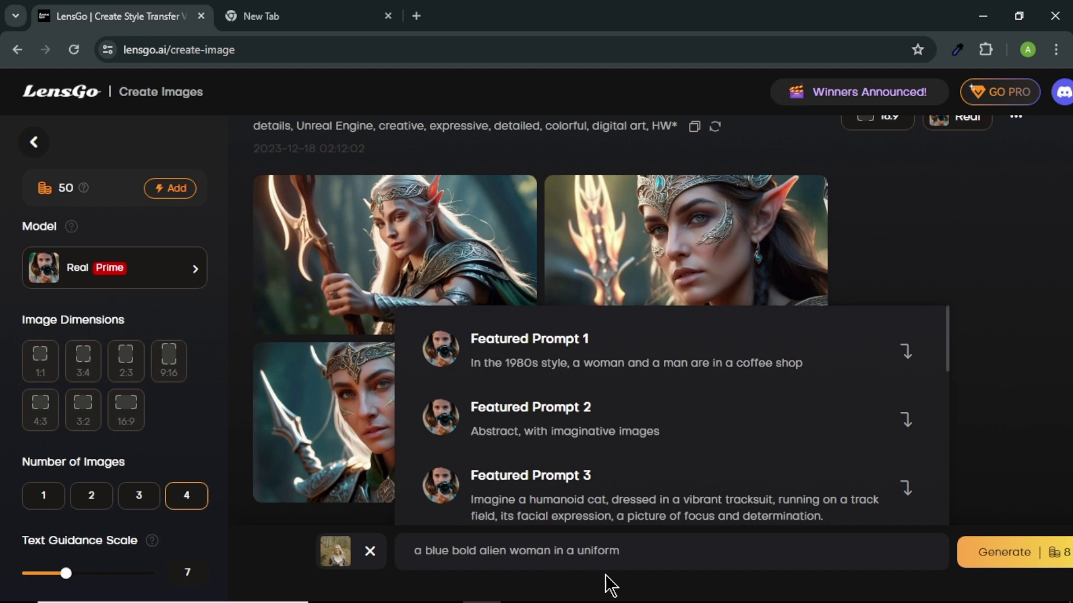
click(1051, 548)
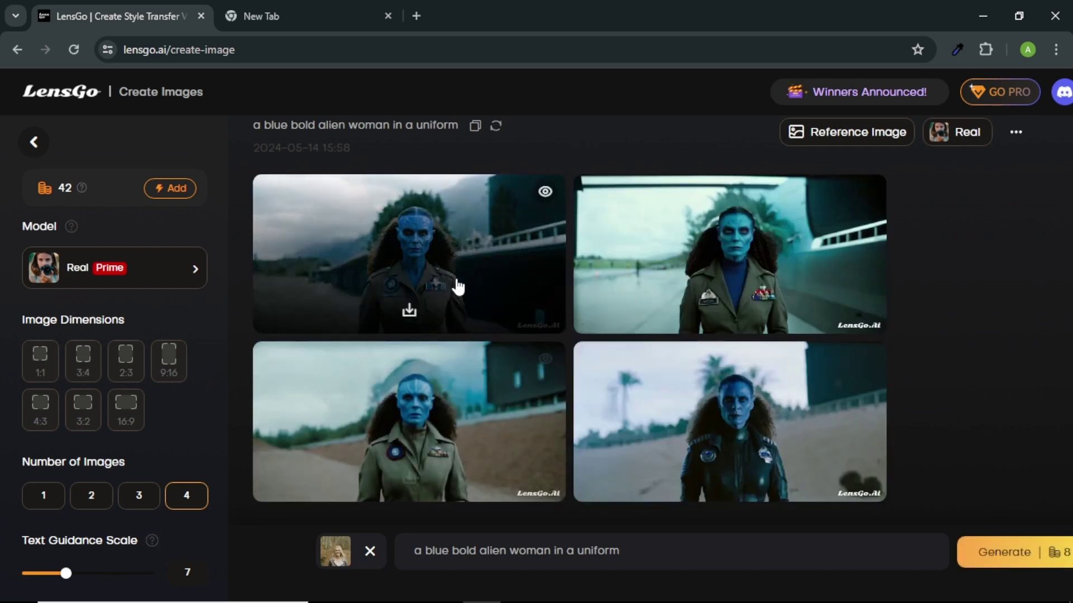
Step: Enlarge the first result and step through all four alien images before closing the preview
click(456, 283)
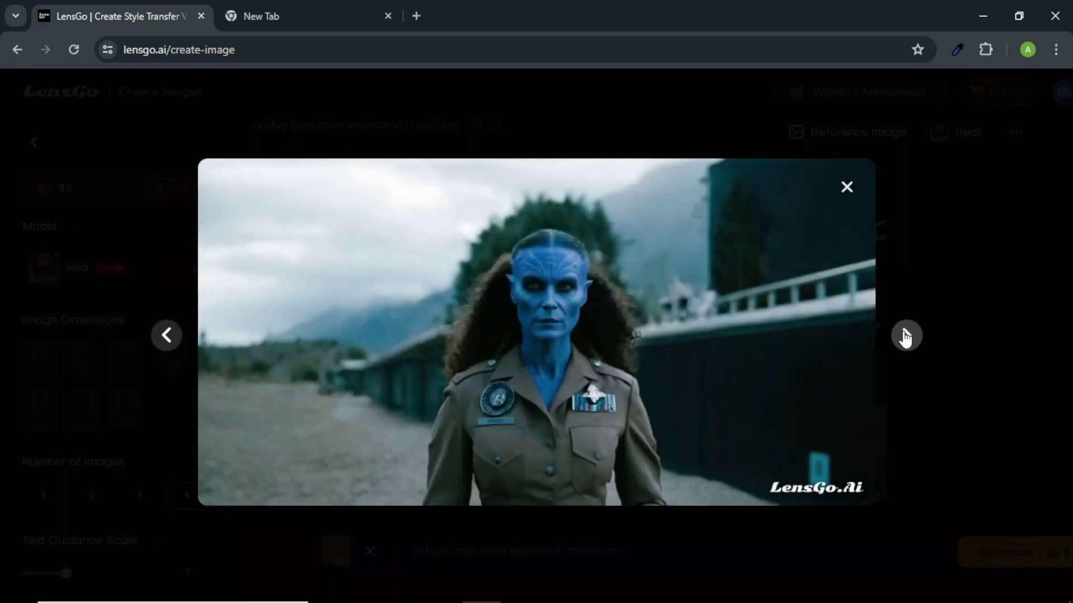
click(906, 335)
click(906, 335)
click(907, 335)
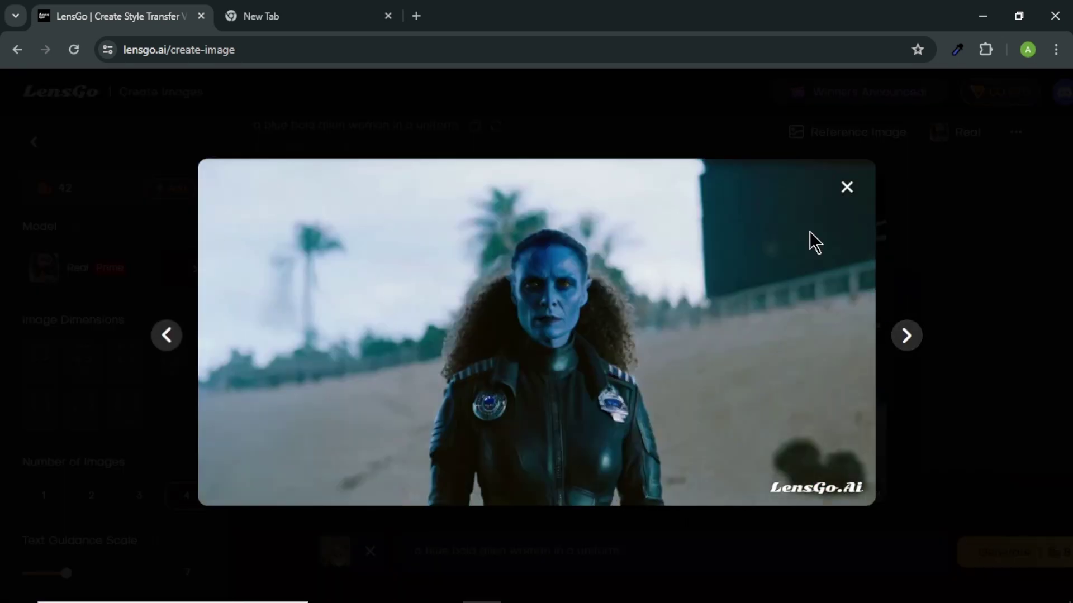
click(847, 187)
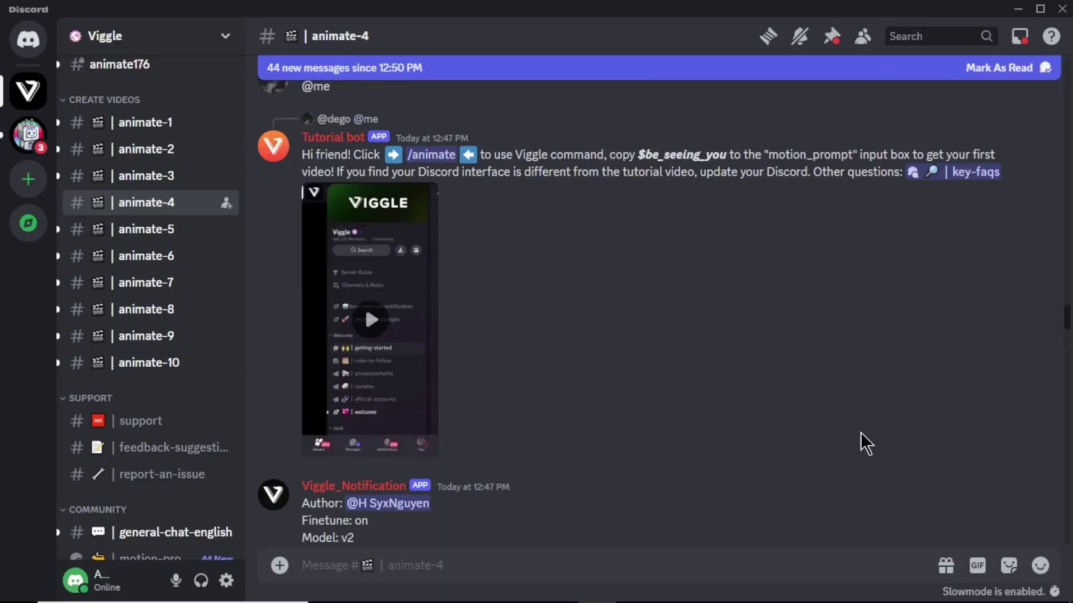
Step: Start /mix and attach the blue alien image and the Untitled design (5) video
text(/mix)
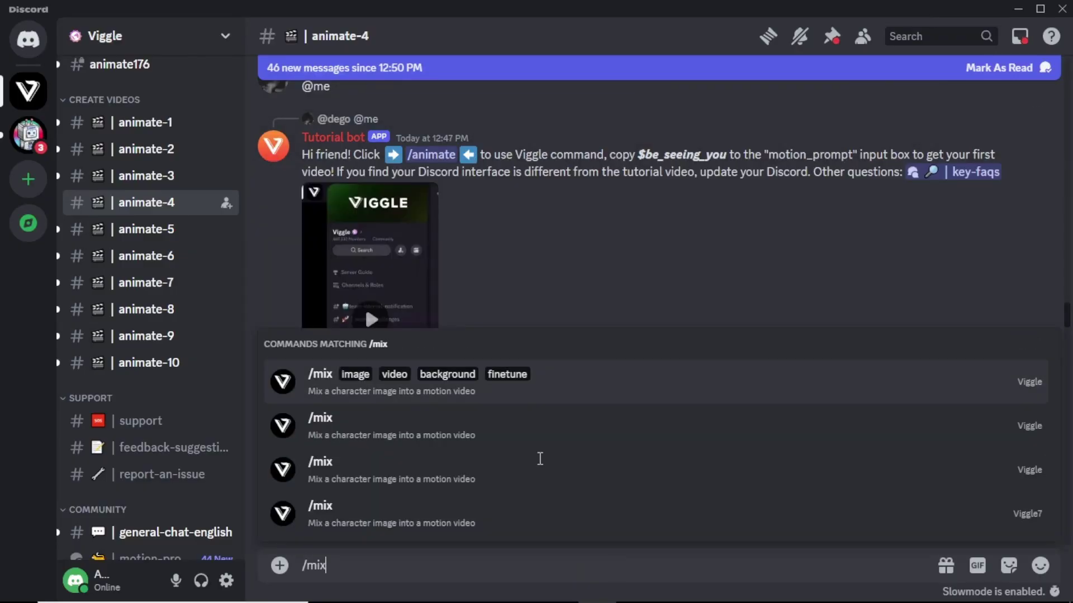
click(570, 388)
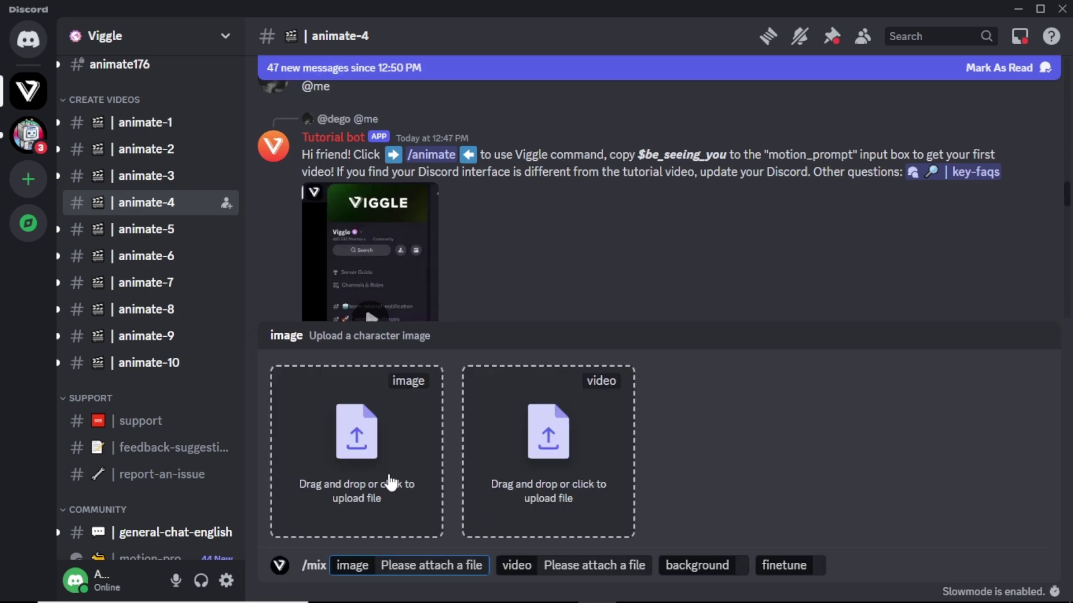
click(360, 504)
click(220, 137)
click(394, 357)
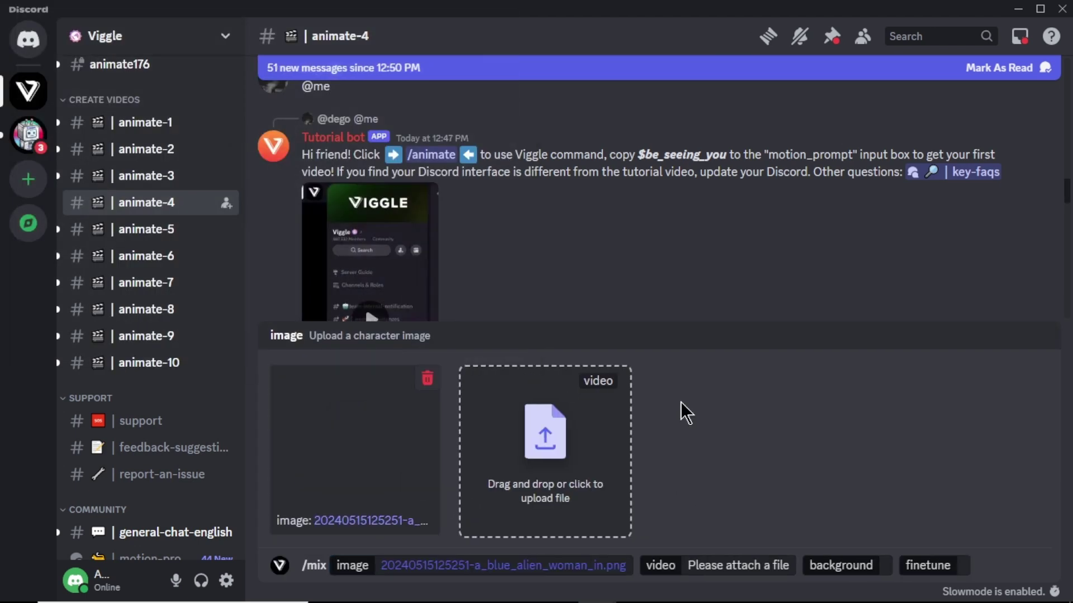
click(525, 502)
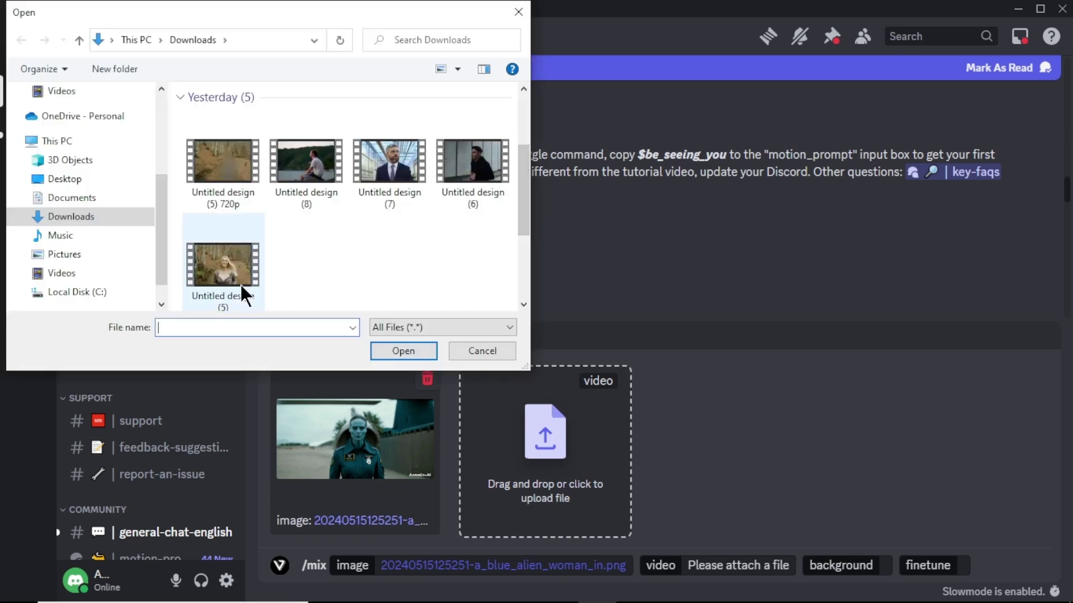
click(232, 287)
click(399, 352)
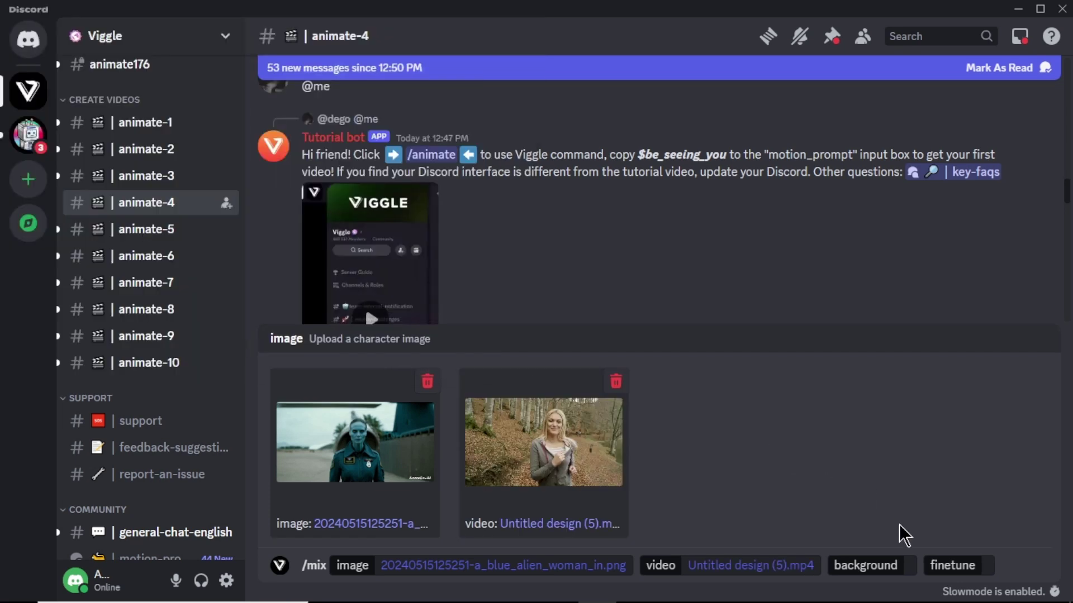
Step: Set background to Green and finetune On, then send the mix request
click(898, 565)
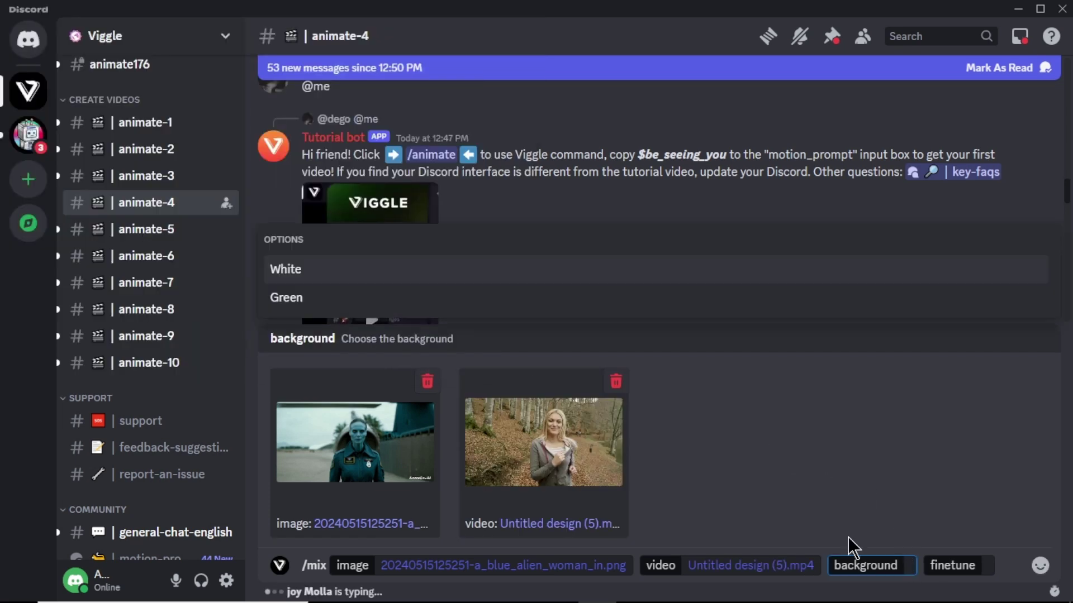
click(306, 304)
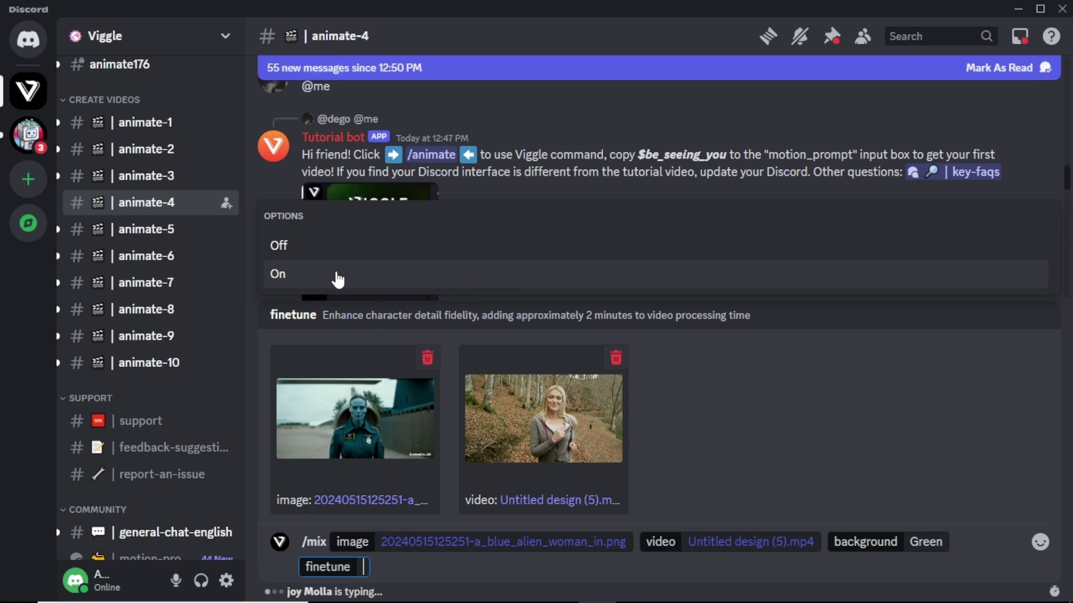
click(338, 280)
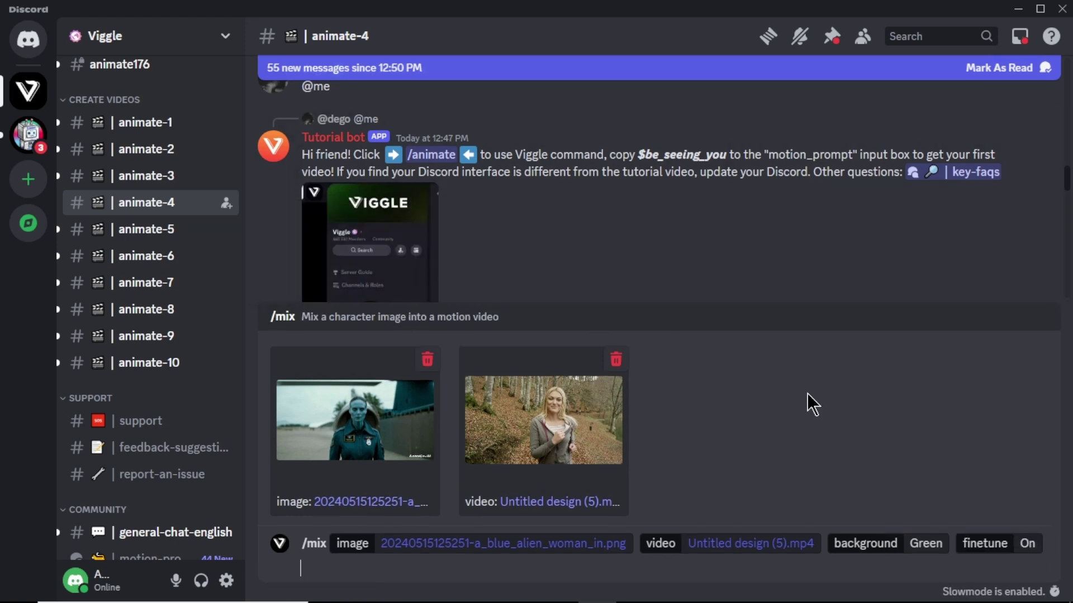
key(Return)
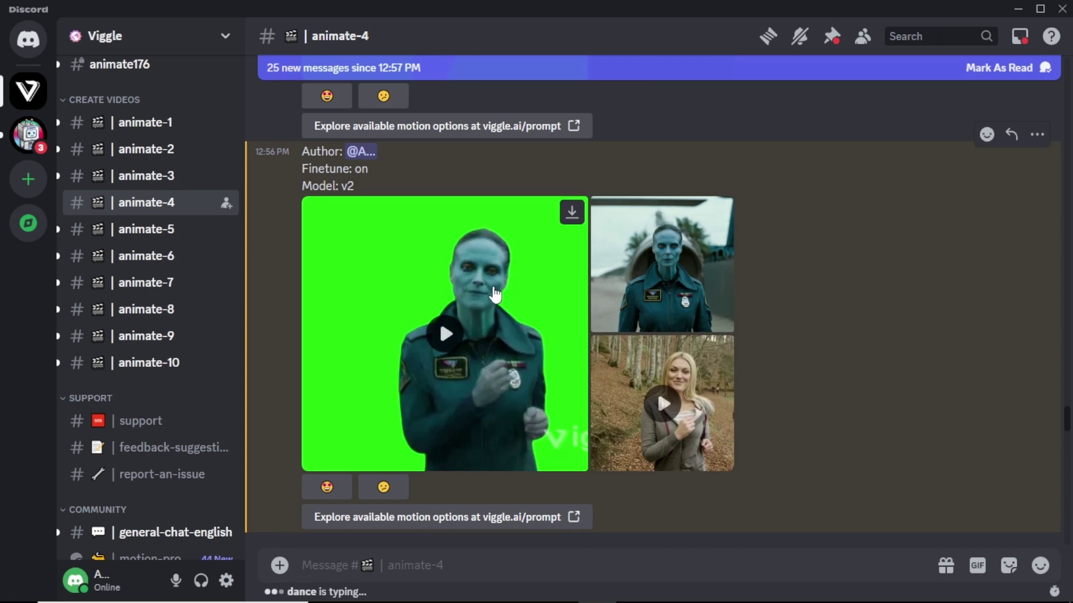
Step: Play Viggle's finished green-screen video of the blue alien woman in the channel
click(447, 335)
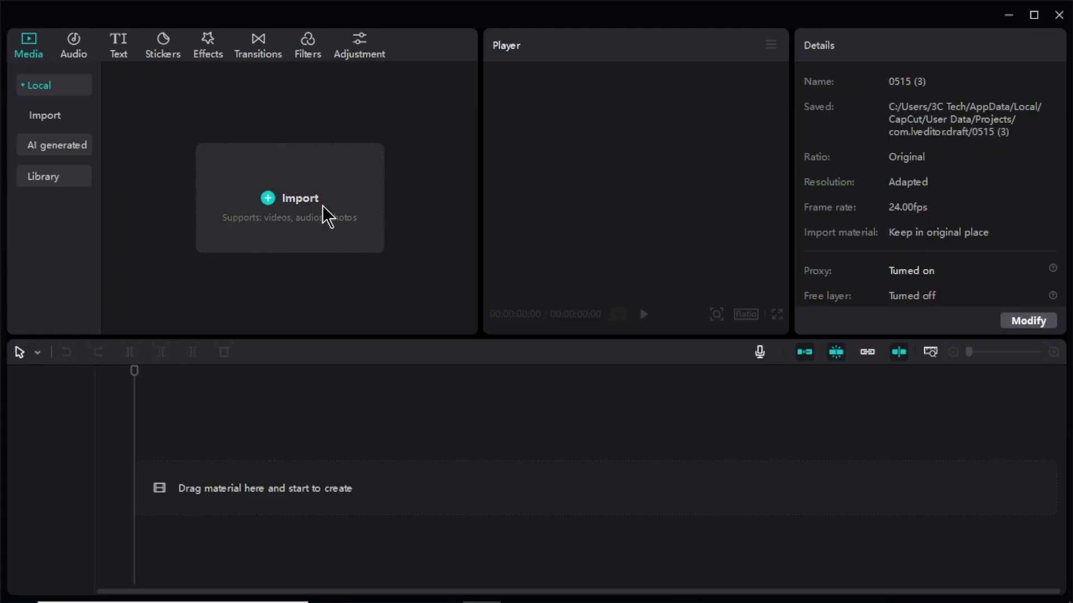
Step: Import the forest path clip and the green-screen alien video into the project
click(275, 210)
scroll(505, 196, down, 2)
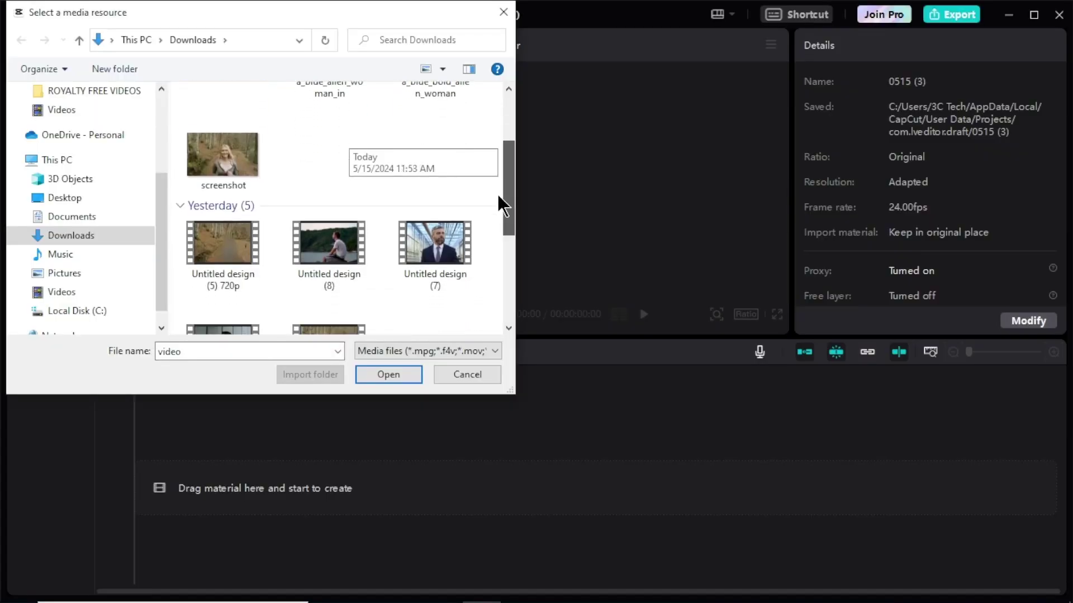
ctrl+click(212, 263)
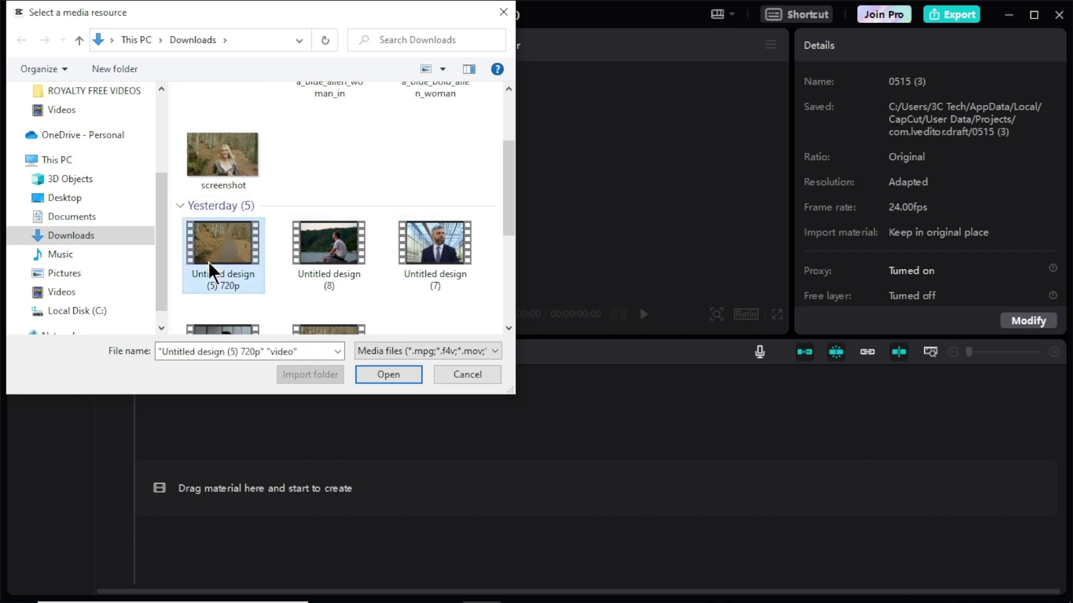
scroll(391, 201, up, 4)
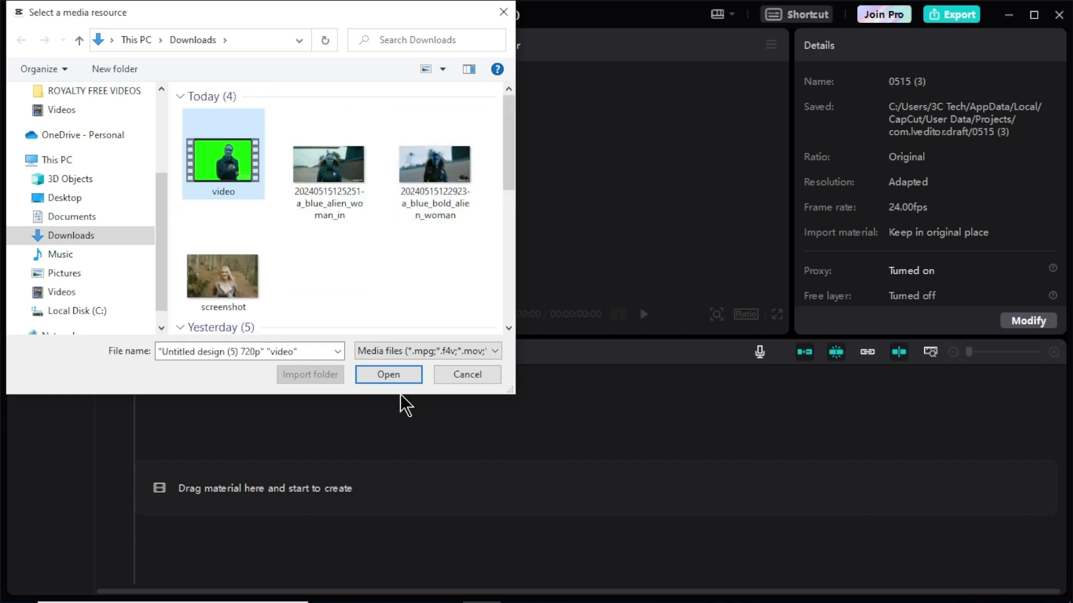
click(394, 380)
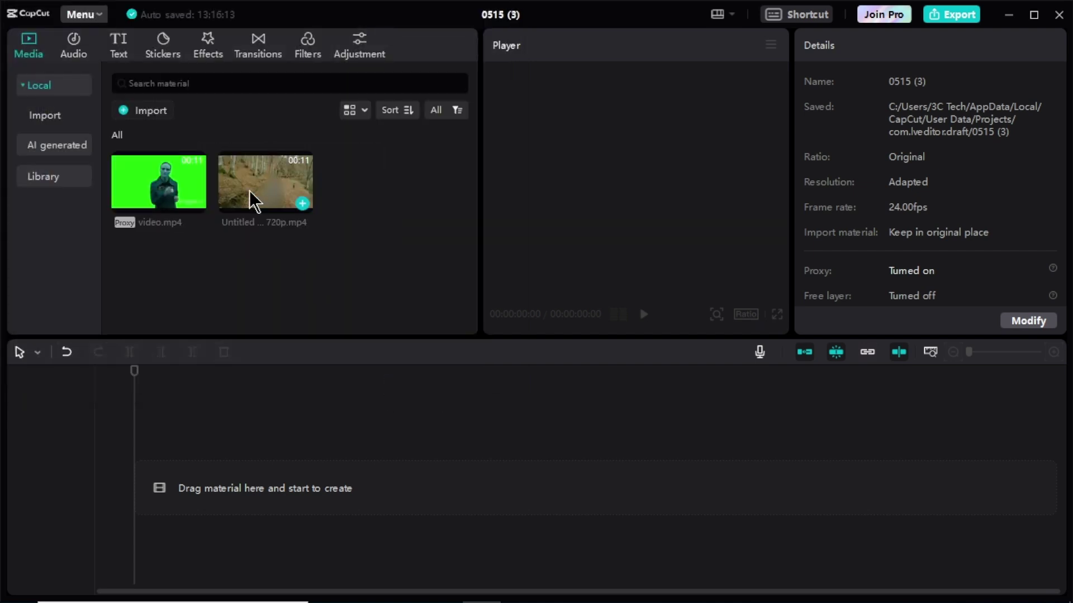
Step: Place the forest clip on the timeline with the green-screen video.mp4 on a track above
drag(253, 201, 187, 473)
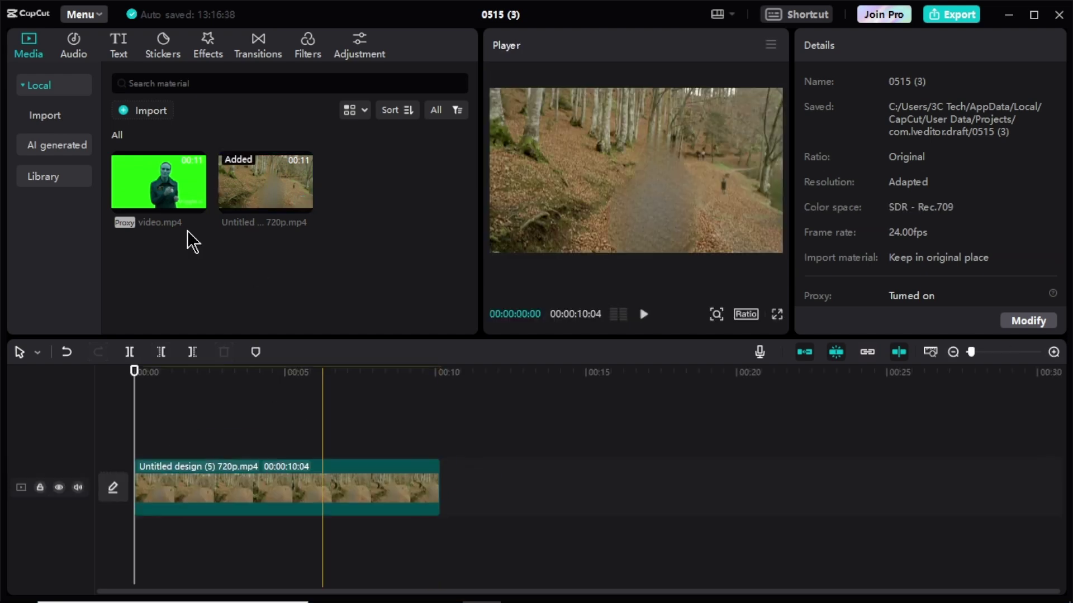
click(178, 184)
drag(193, 434, 144, 444)
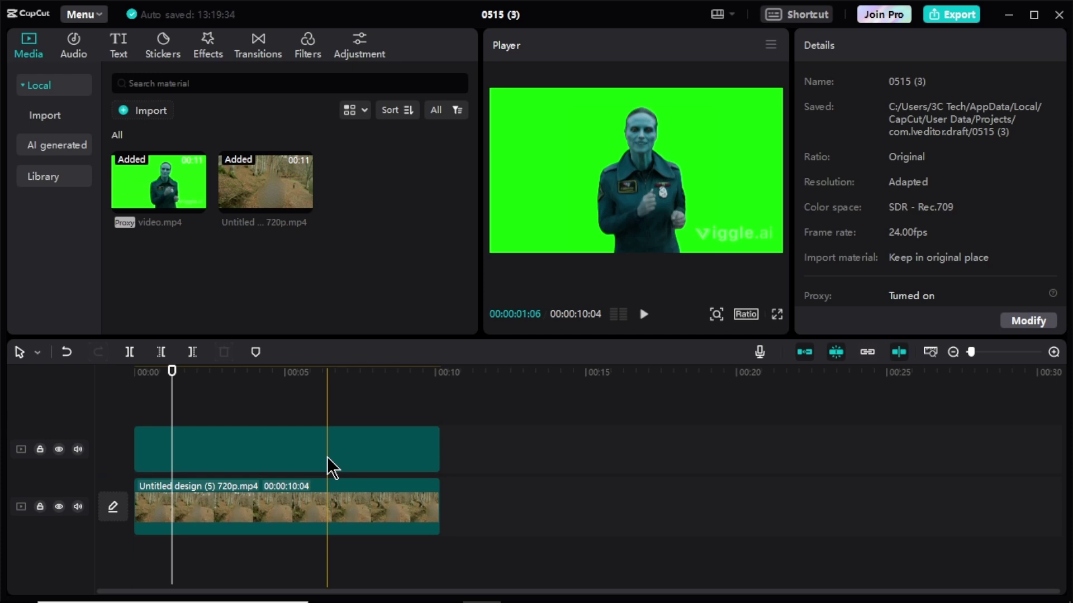
Step: Enable Chroma key in the Cutout settings of the upper alien clip
click(329, 466)
click(898, 82)
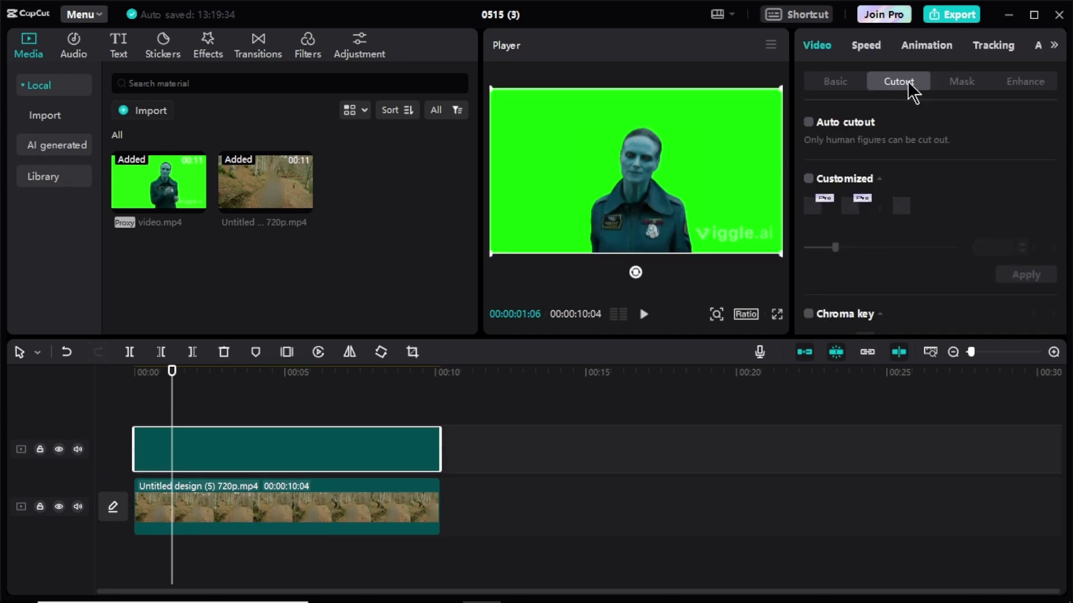
scroll(925, 172, down, 2)
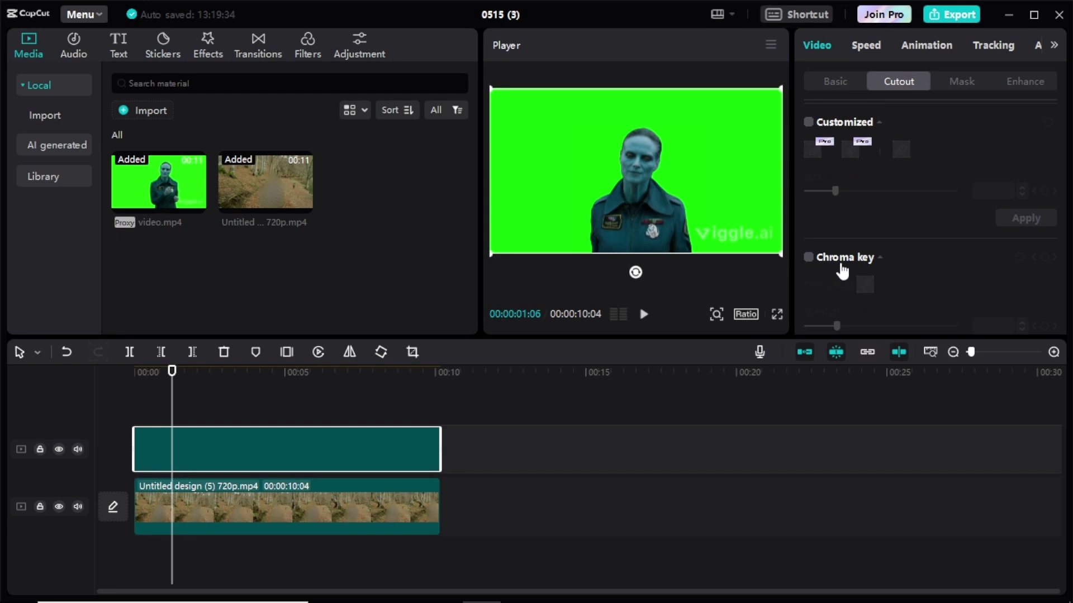
click(808, 258)
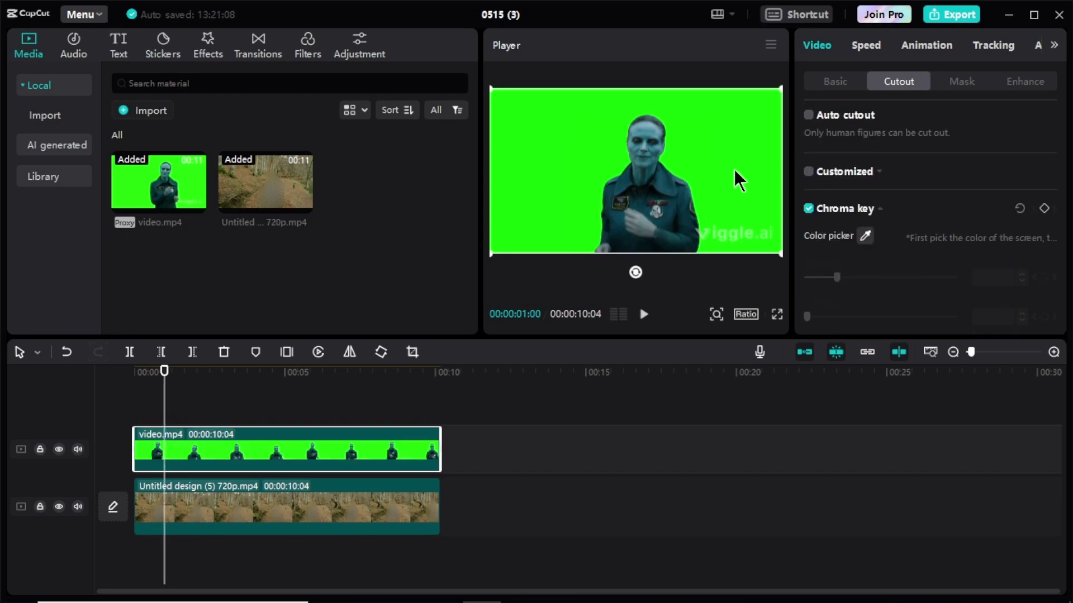
Step: Pick the green backdrop as the key colour and set strength to 84
click(869, 239)
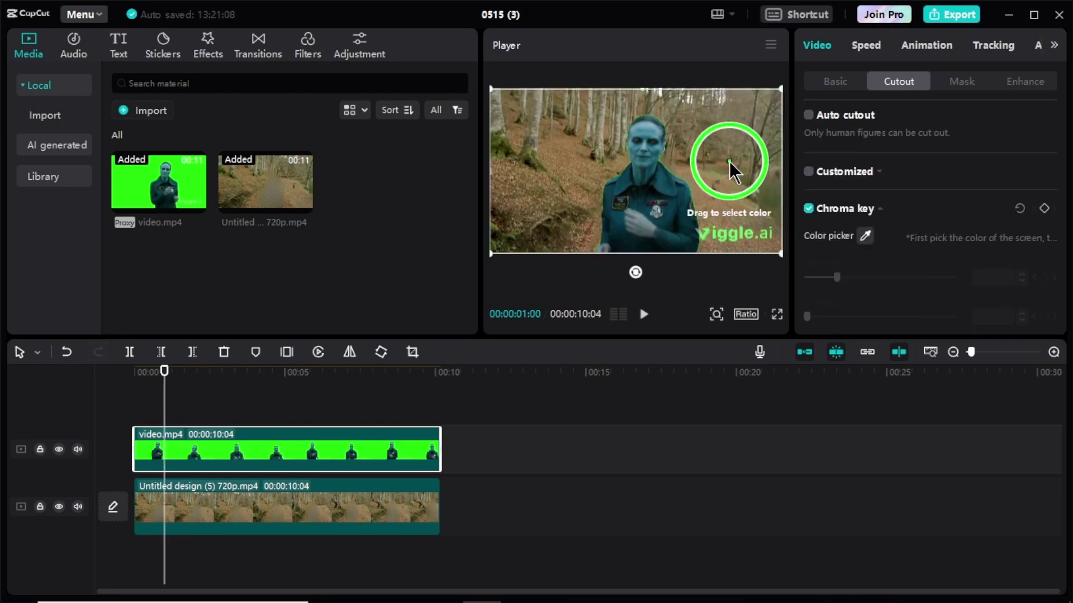
click(729, 162)
drag(837, 277, 930, 277)
click(256, 373)
click(324, 397)
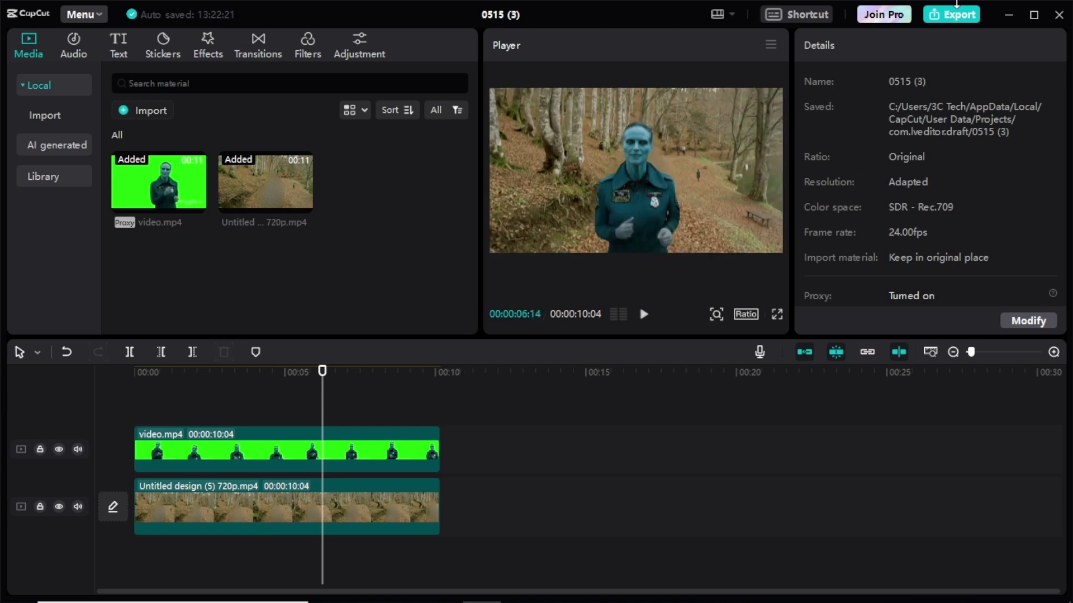
Step: Open the Export dialog for the composite, set for 1080P mp4 at 24fps
click(957, 19)
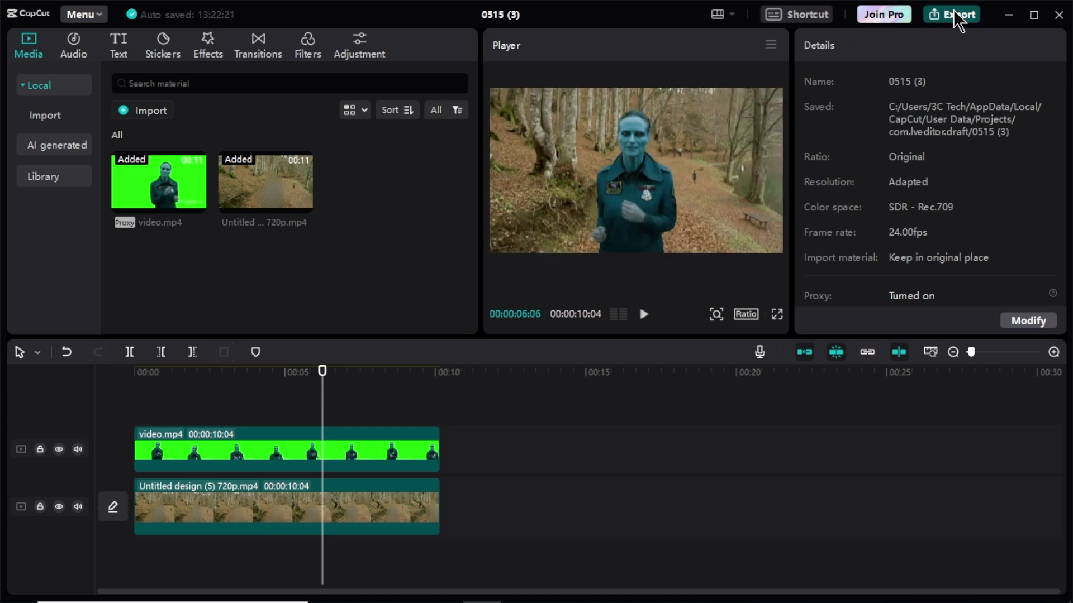